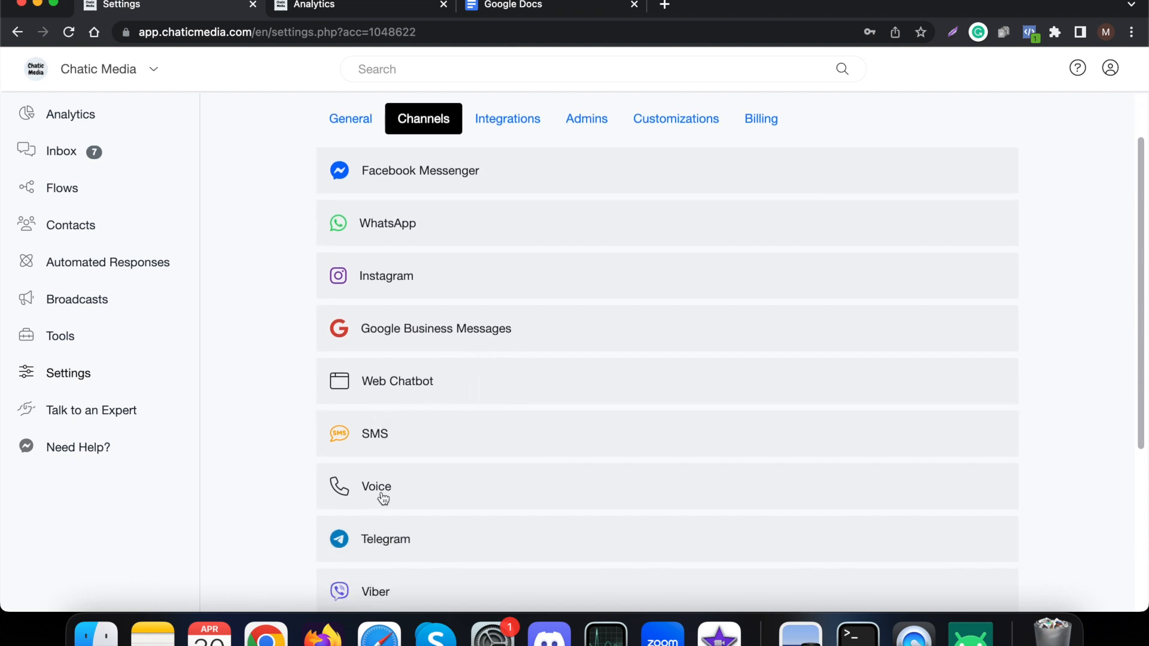
Step: Look through the messaging channels offered in the account's channel settings, from Facebook Messenger to Email
scroll(383, 500, "down", 4)
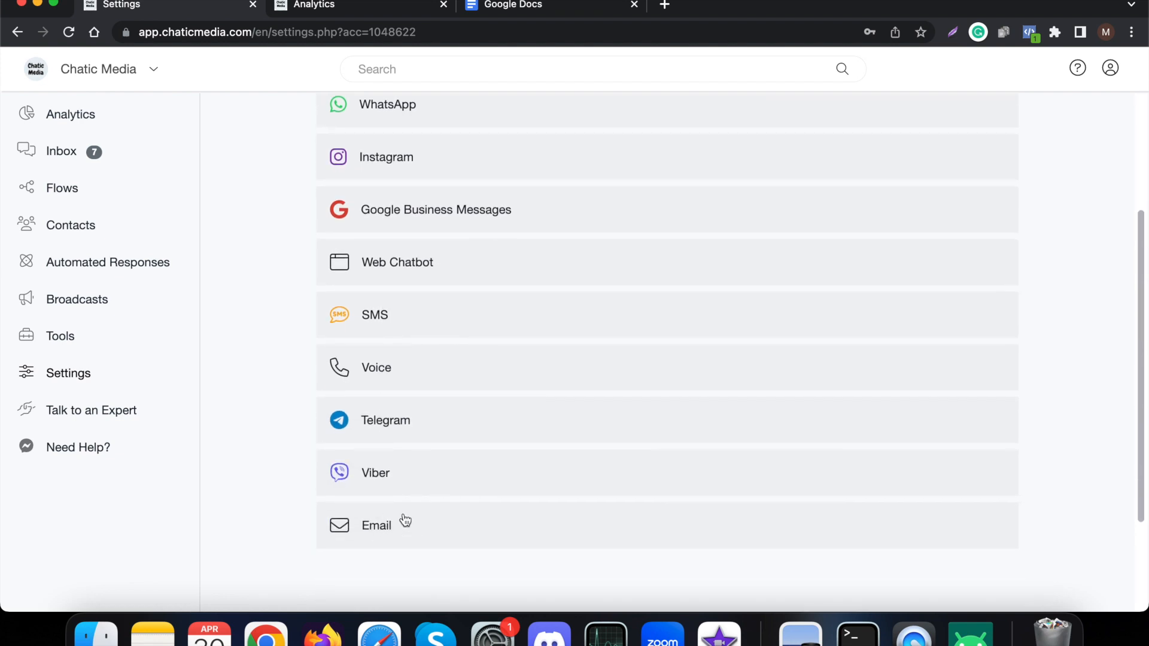
scroll(404, 520, "up", 6)
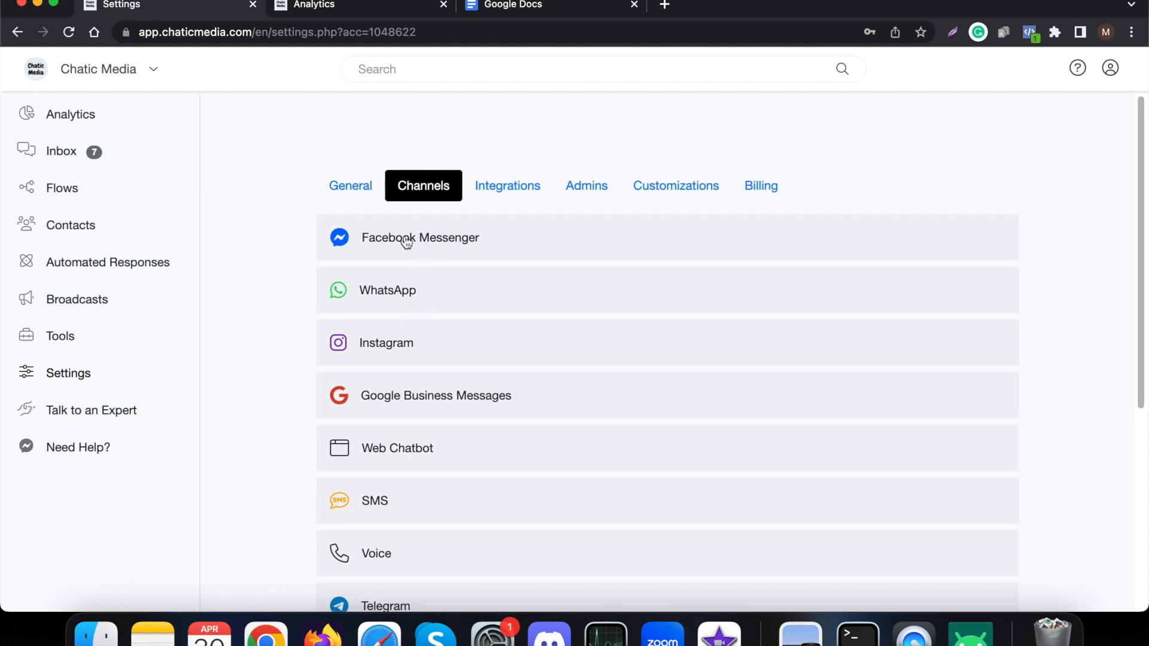
scroll(402, 312, "down", 4)
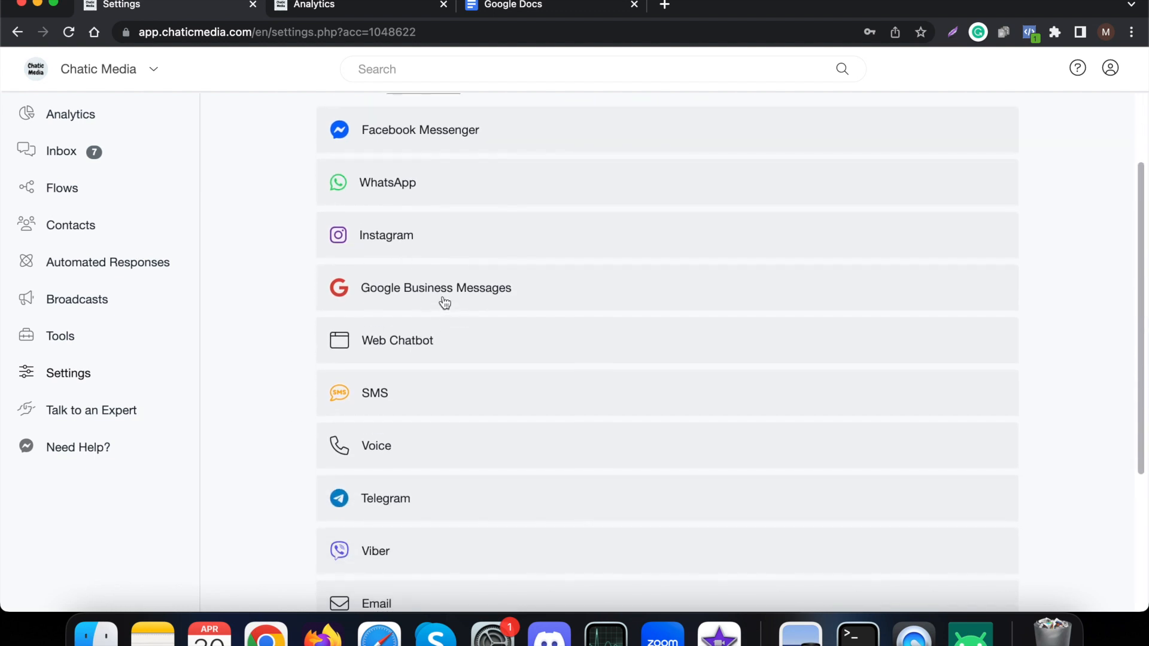
Step: Open the account's integration settings and look through the available third-party integrations
left_click(353, 8)
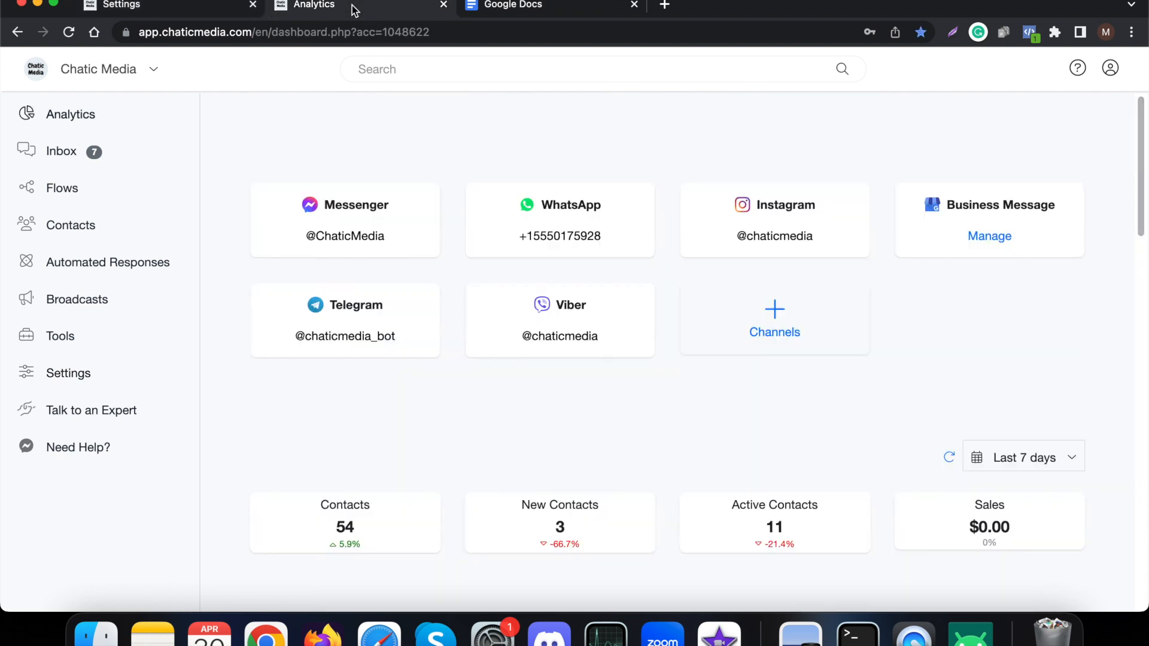
left_click(75, 377)
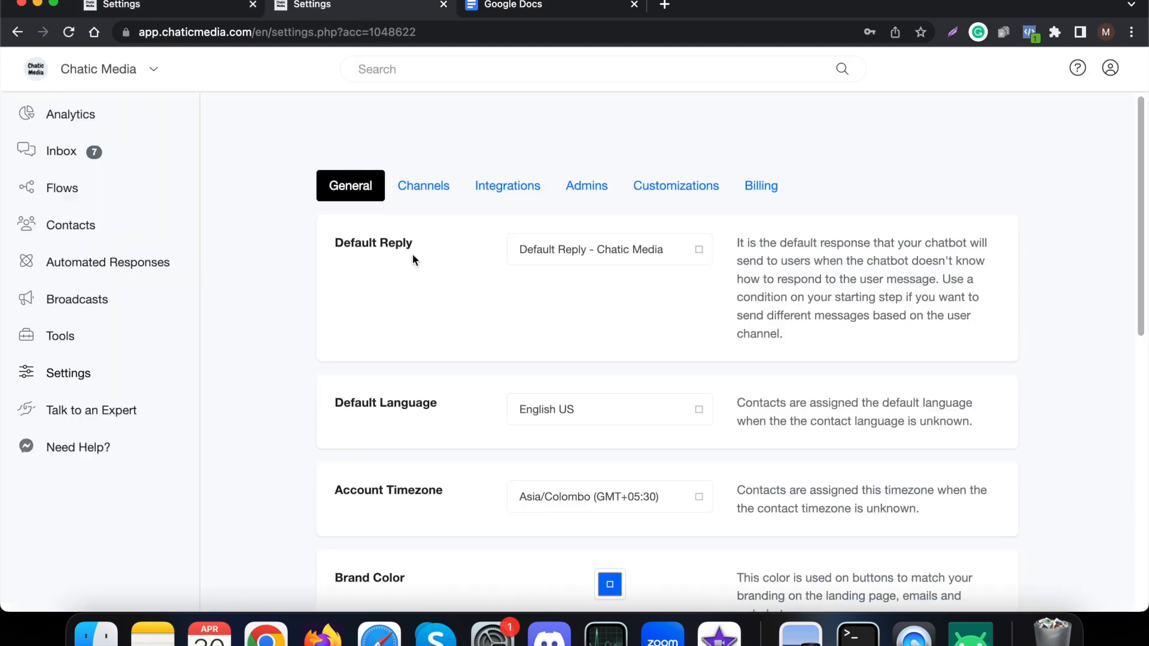
left_click(502, 187)
scroll(412, 269, "down", 1)
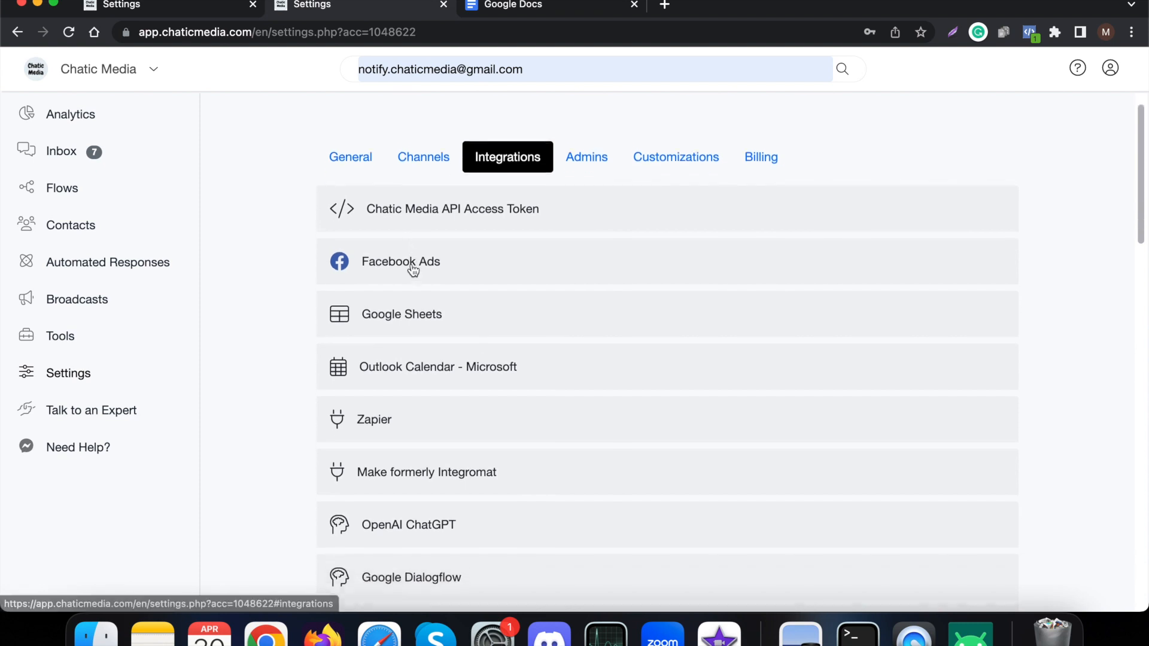
scroll(412, 271, "up", 1)
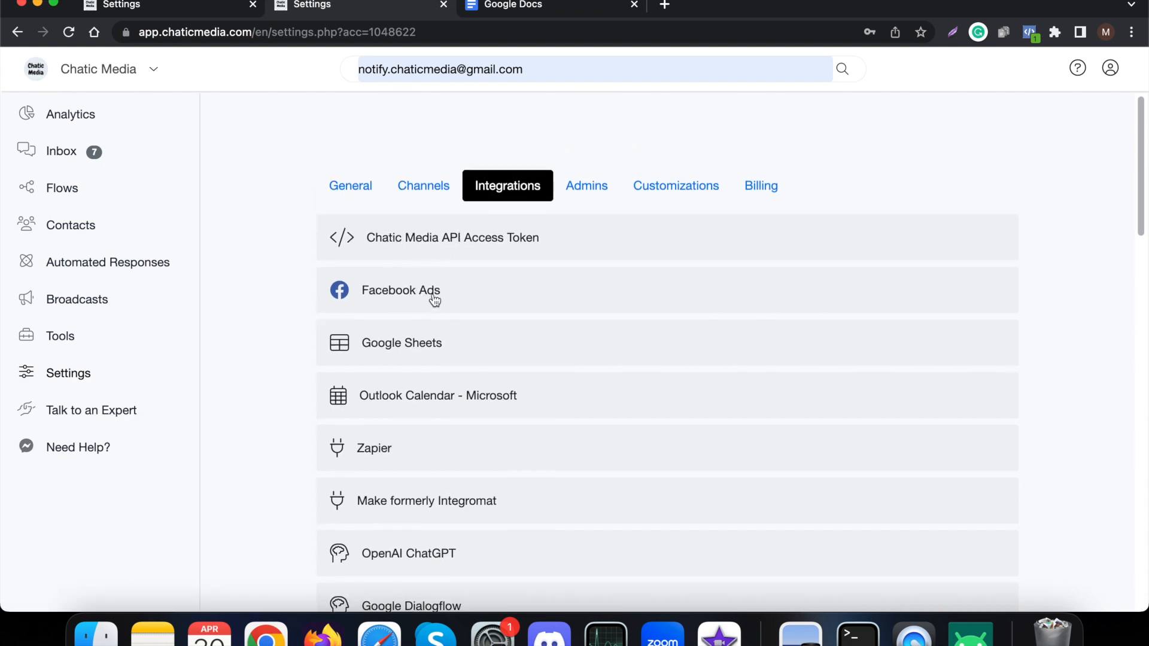
scroll(467, 351, "down", 3)
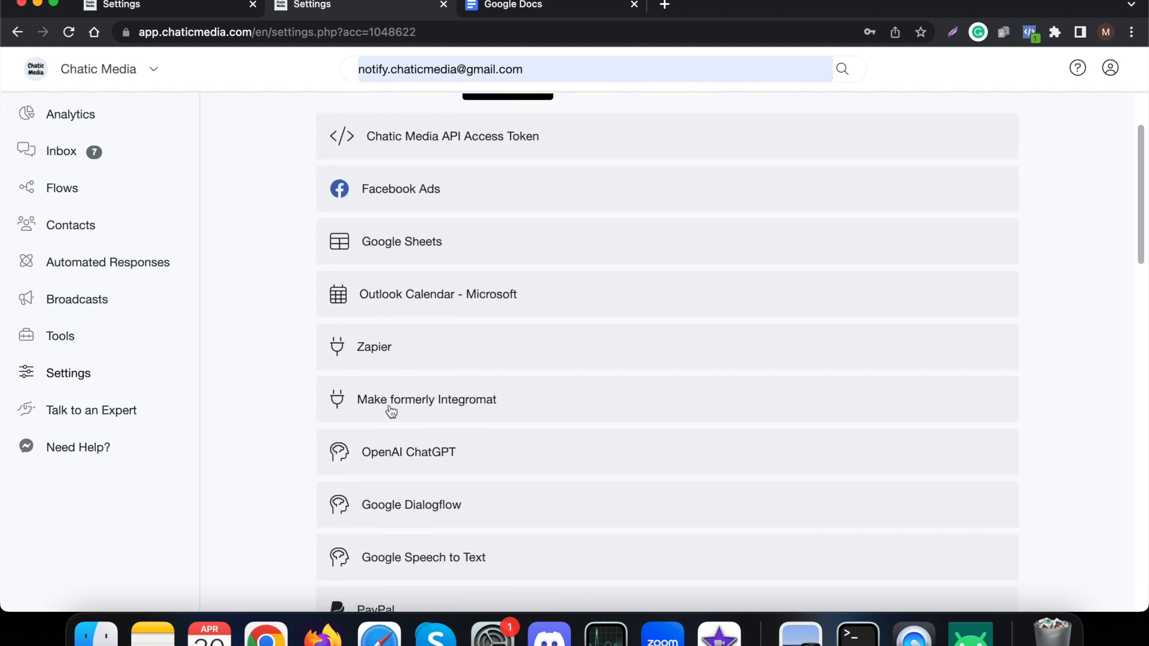
scroll(431, 406, "down", 1)
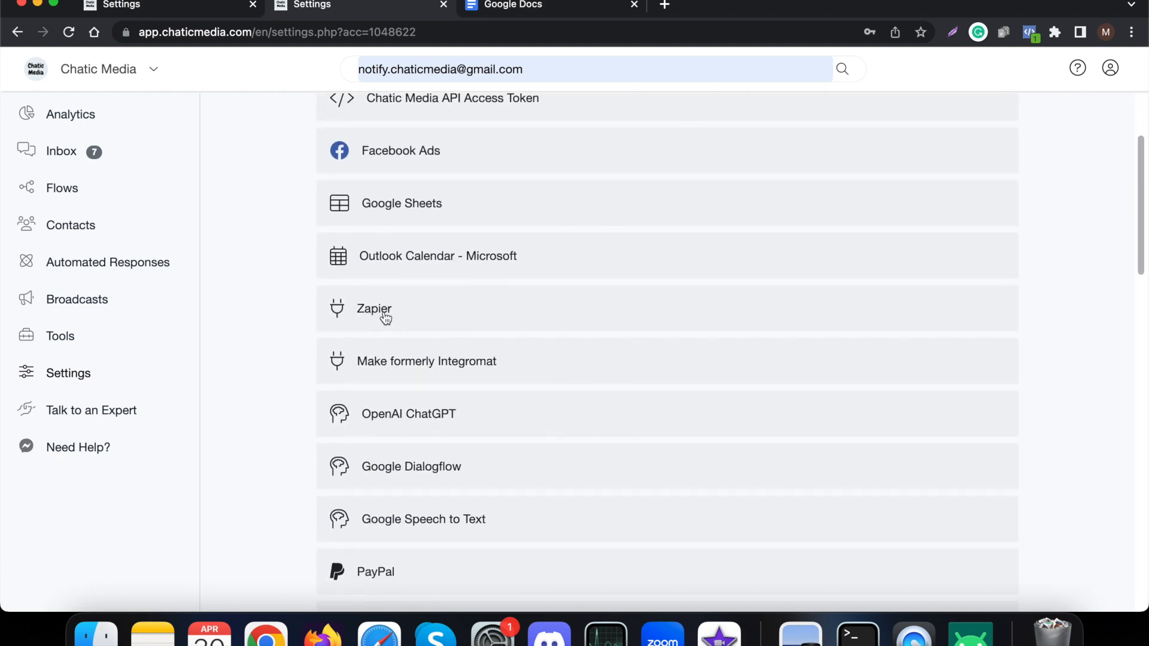
scroll(419, 366, "down", 2)
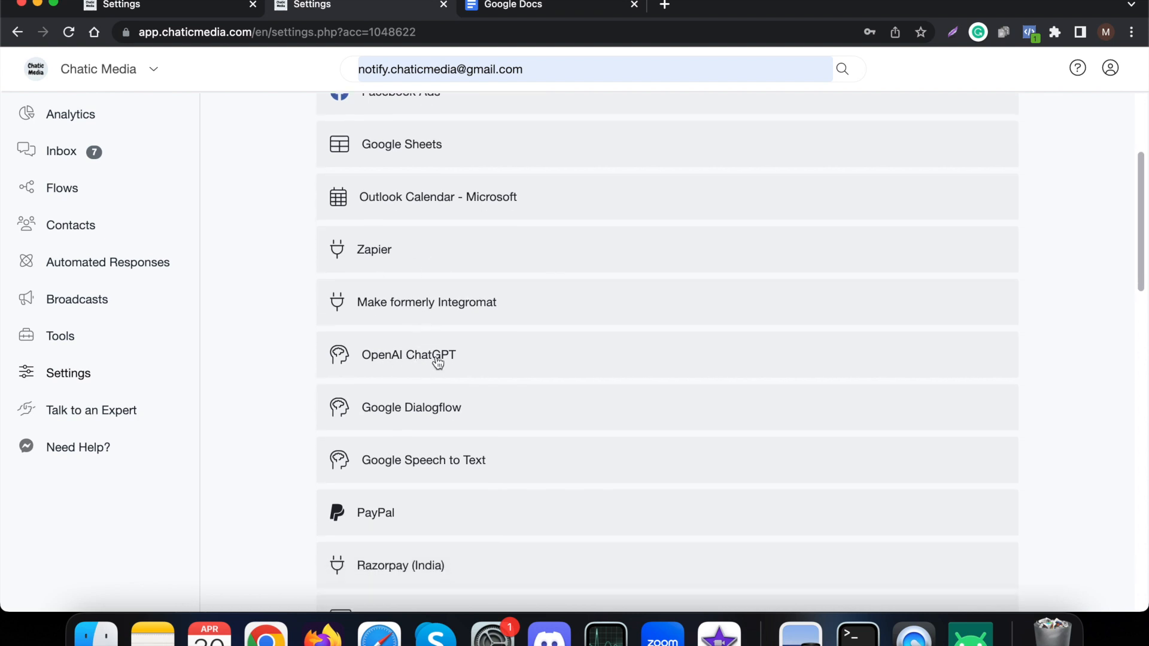
scroll(434, 389, "down", 1)
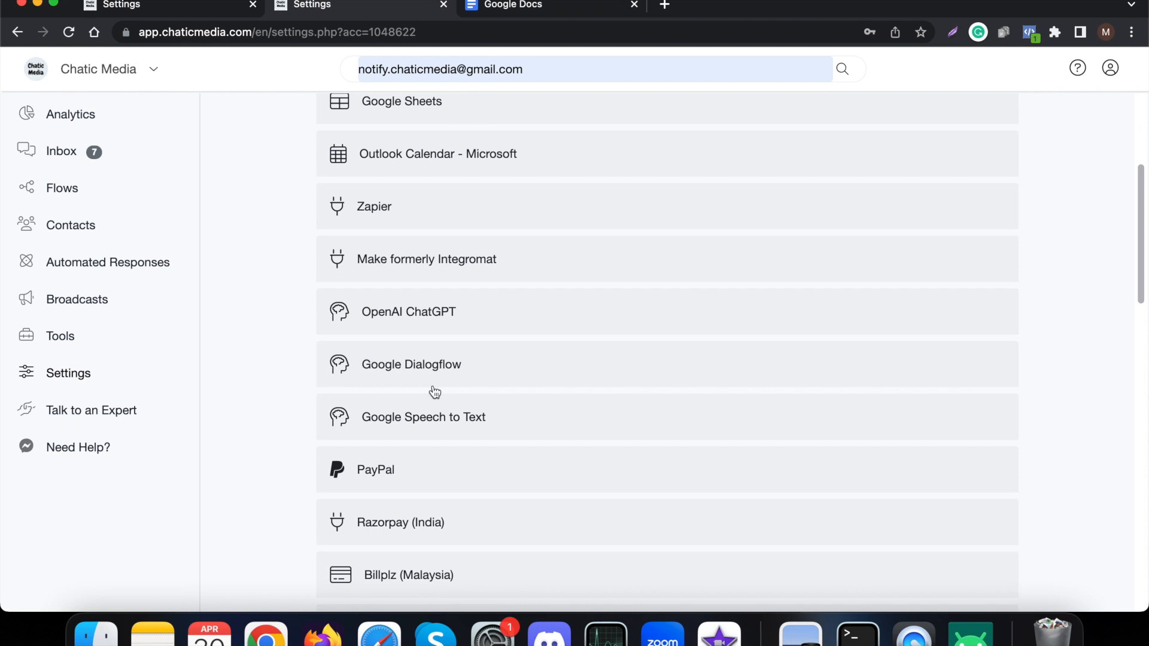
scroll(425, 386, "down", 1)
scroll(476, 378, "down", 1)
scroll(419, 377, "down", 3)
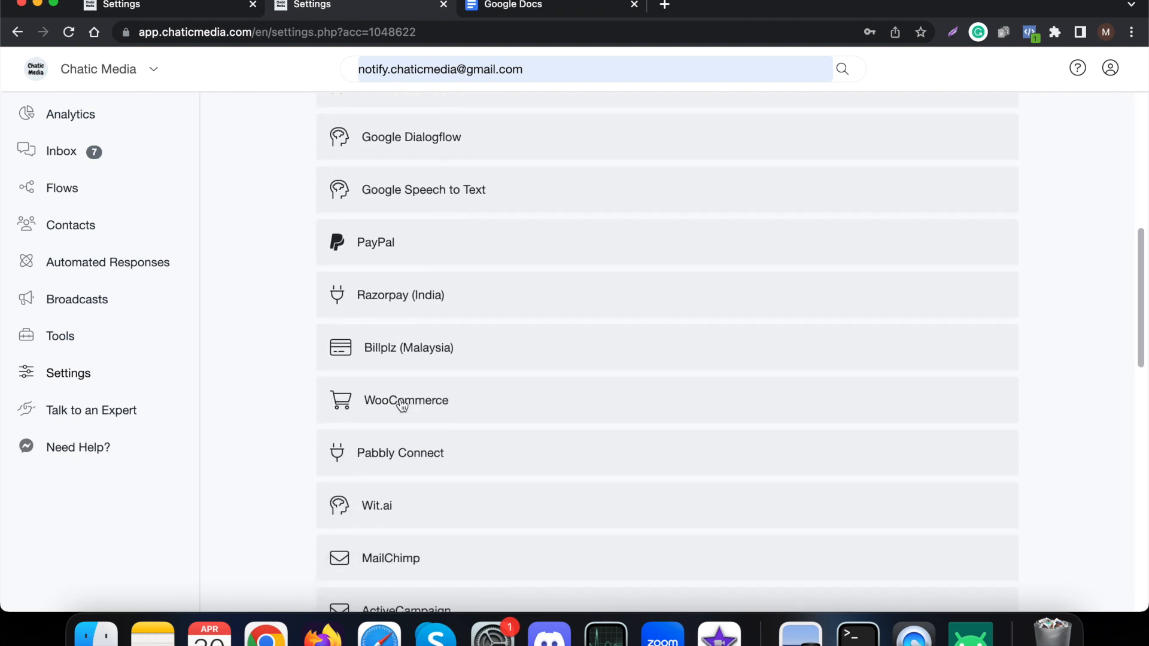
scroll(402, 406, "down", 3)
scroll(403, 404, "down", 2)
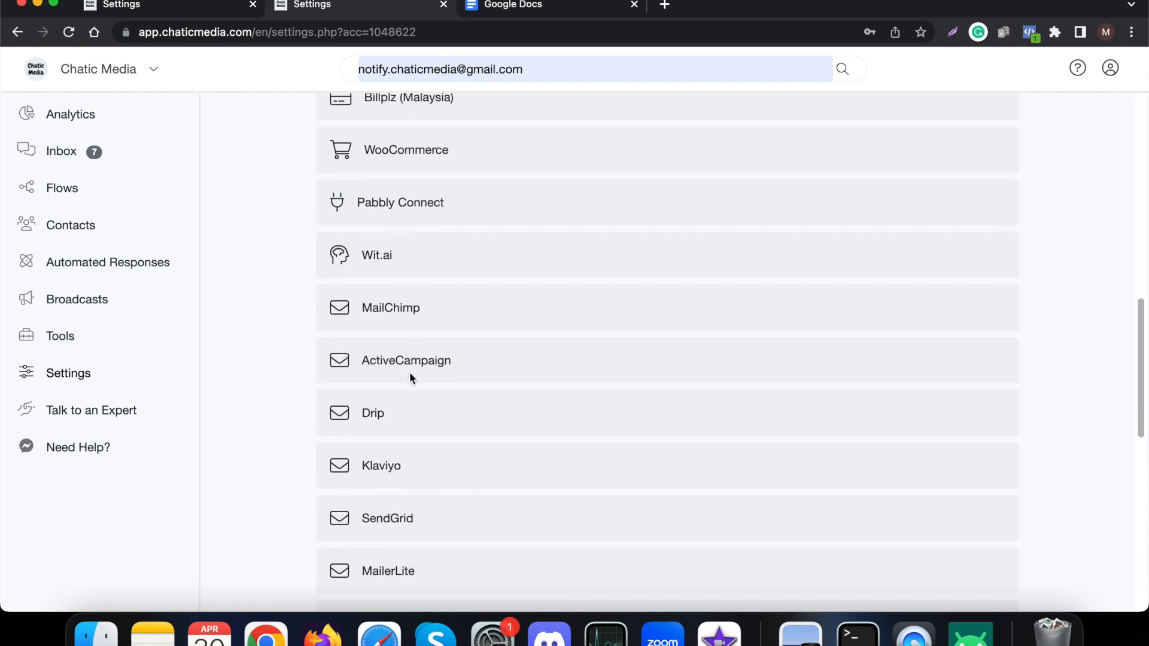
scroll(411, 379, "down", 2)
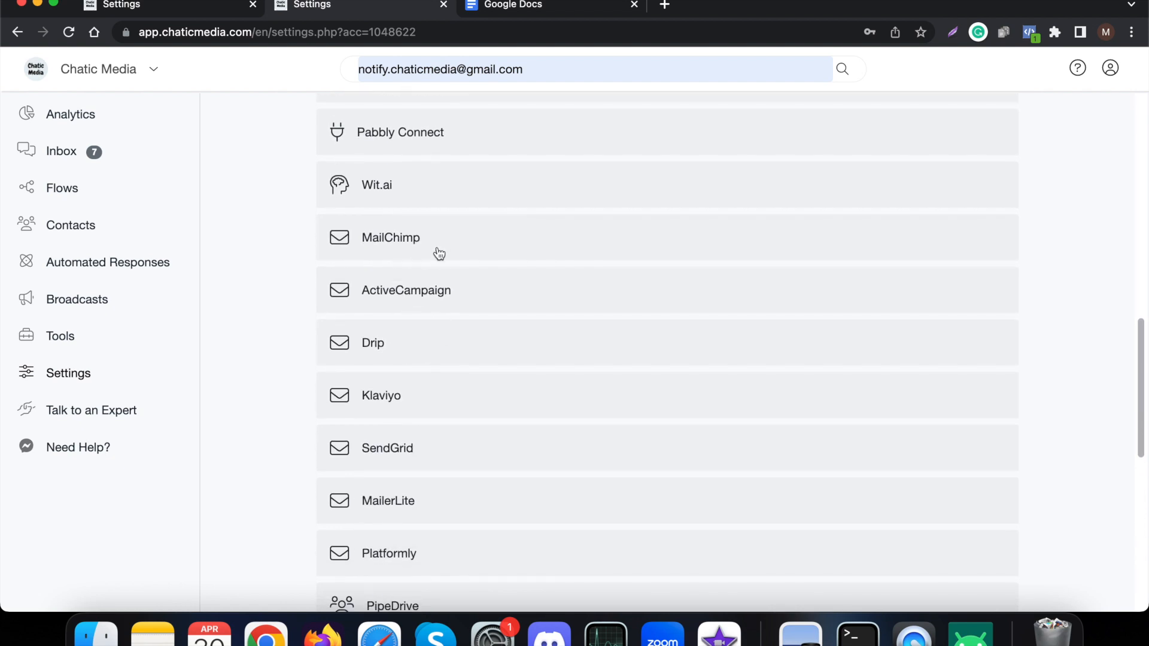
scroll(437, 252, "down", 3)
scroll(418, 411, "up", 3)
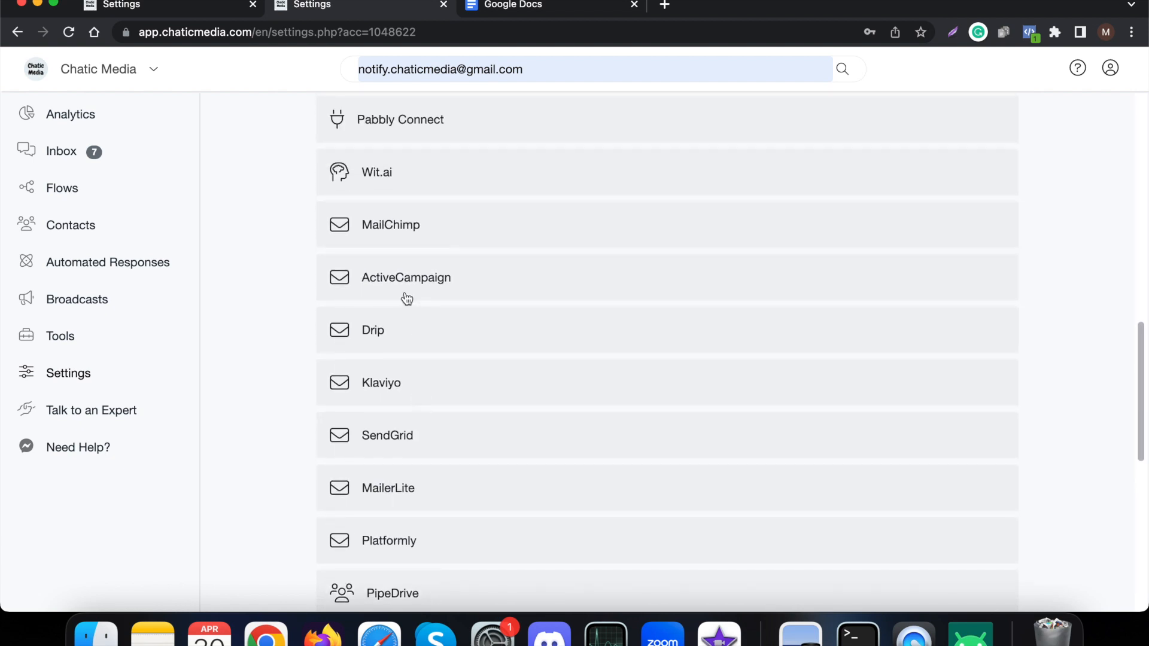
scroll(407, 299, "down", 2)
scroll(409, 442, "down", 8)
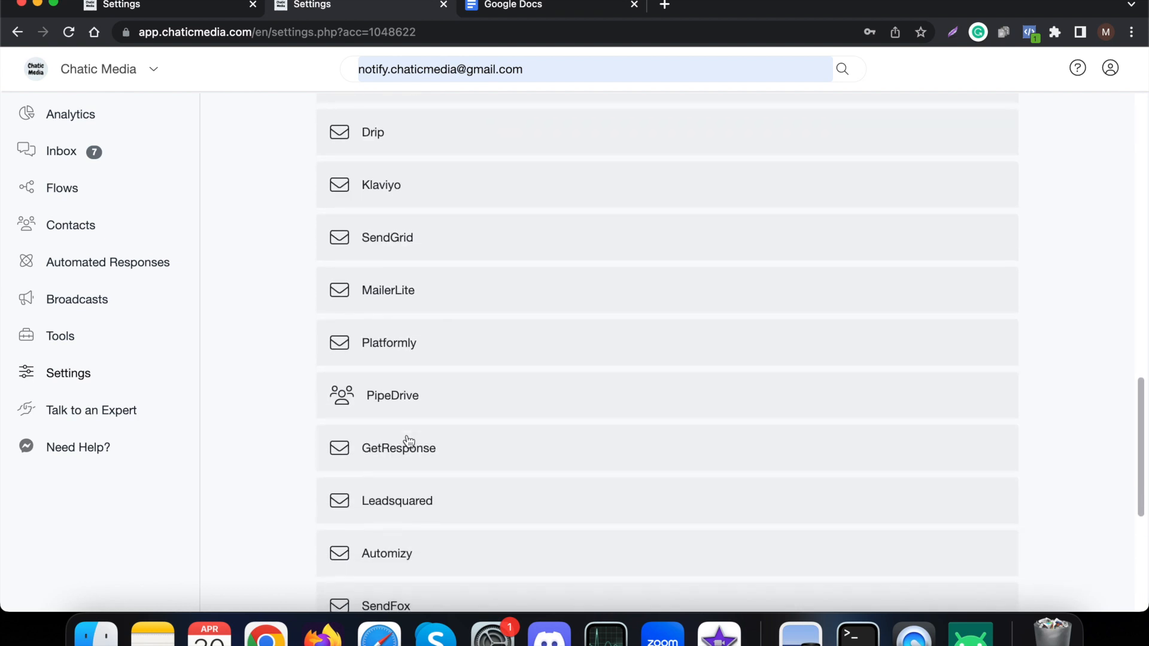
scroll(405, 442, "up", 15)
scroll(402, 424, "up", 3)
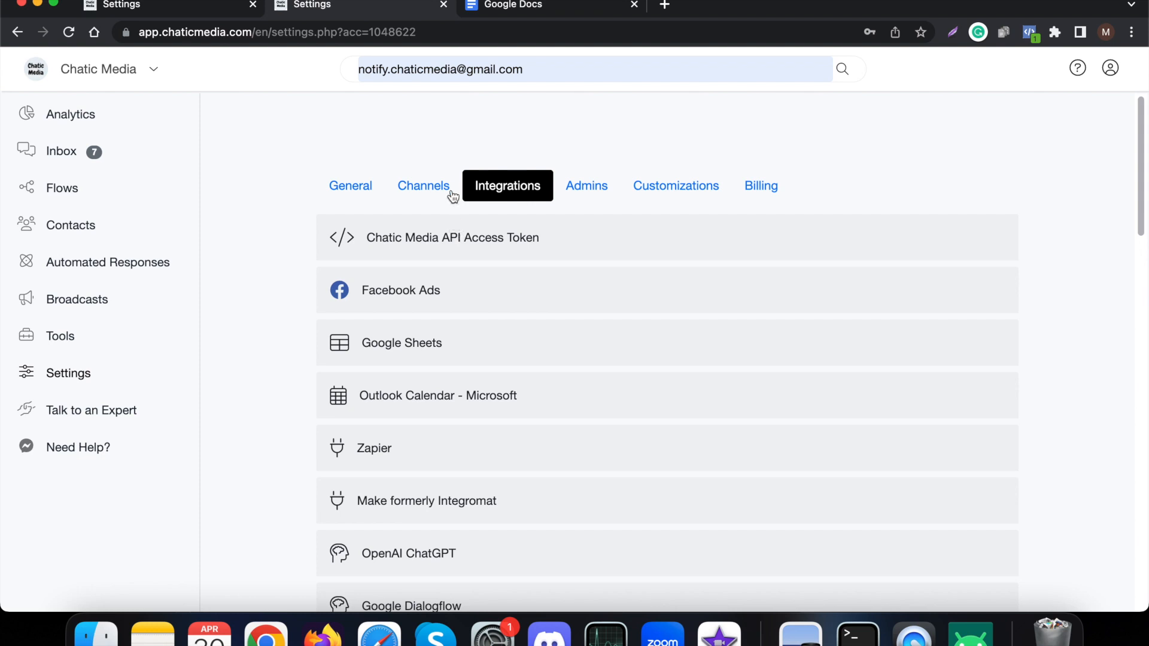
Step: Create a new flow named "Demo"
left_click(63, 193)
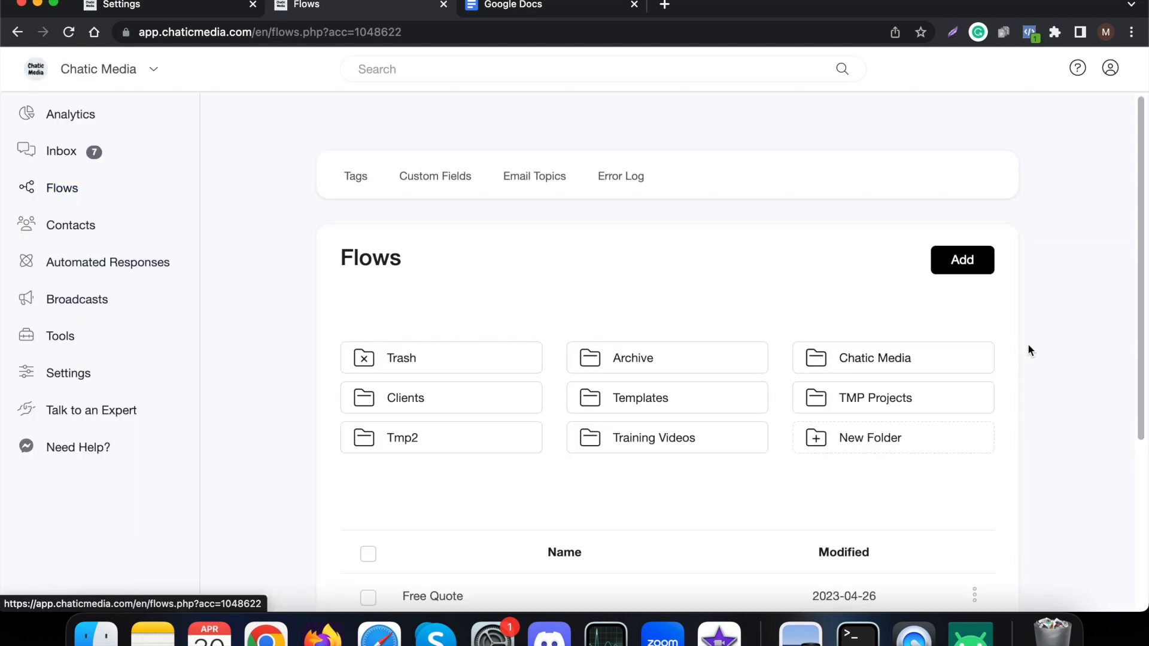
left_click(975, 271)
left_click(459, 146)
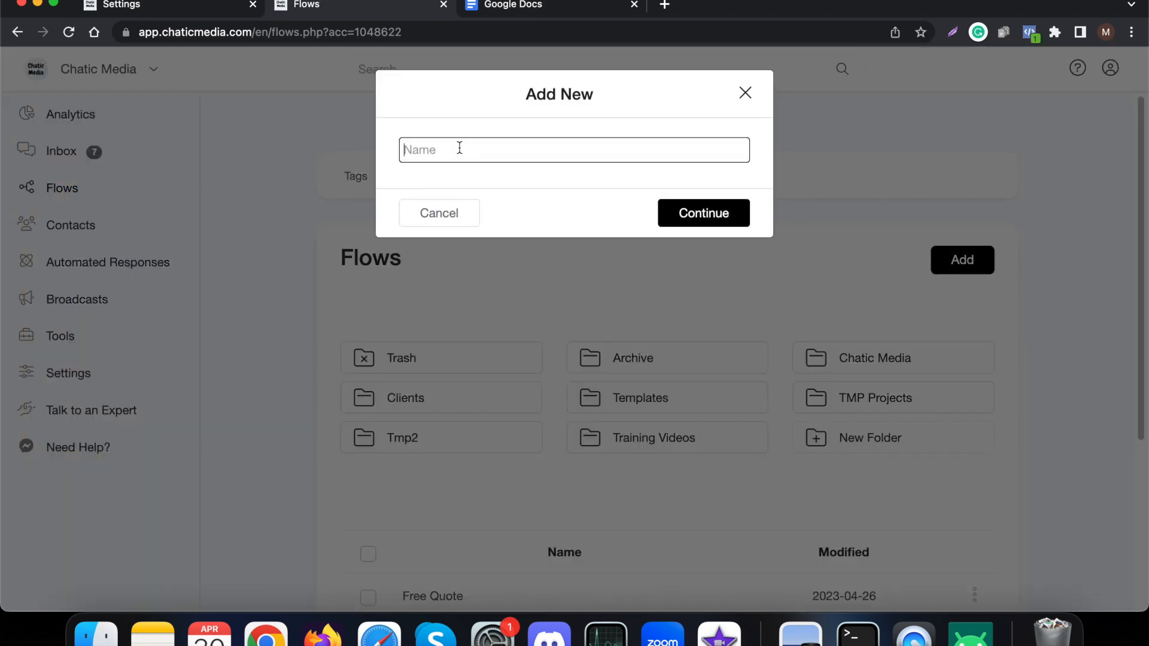
type("Demo")
left_click(700, 219)
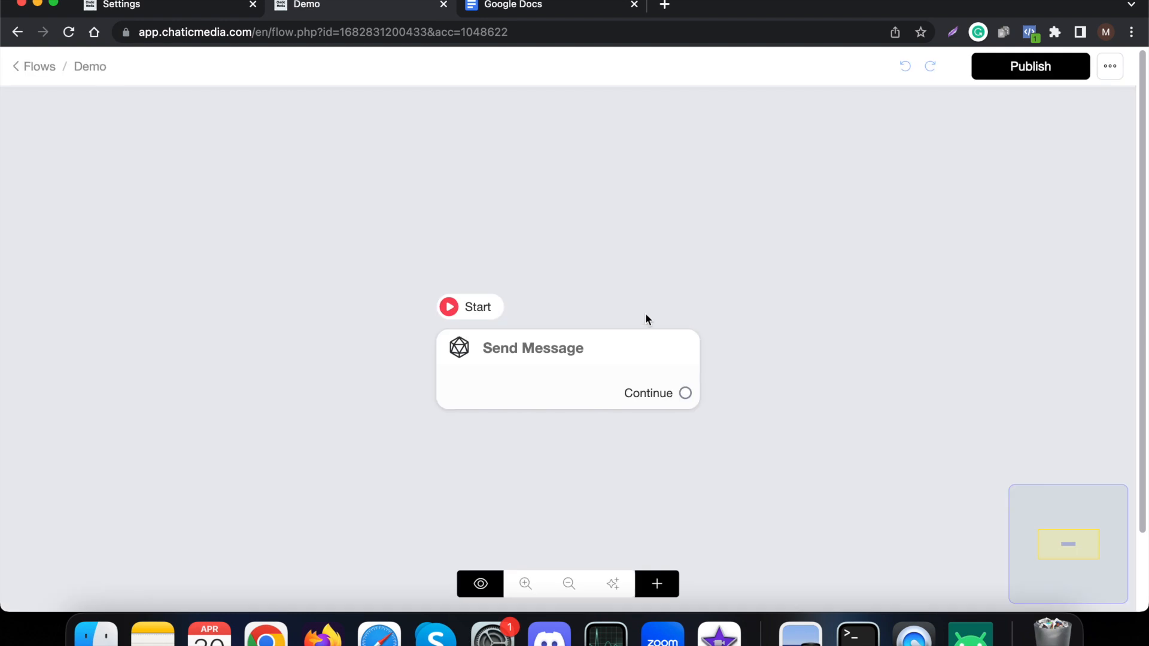
Step: Move the Send Message node toward the canvas's upper left and add a GIF block to its content
left_click_drag(536, 362, 348, 260)
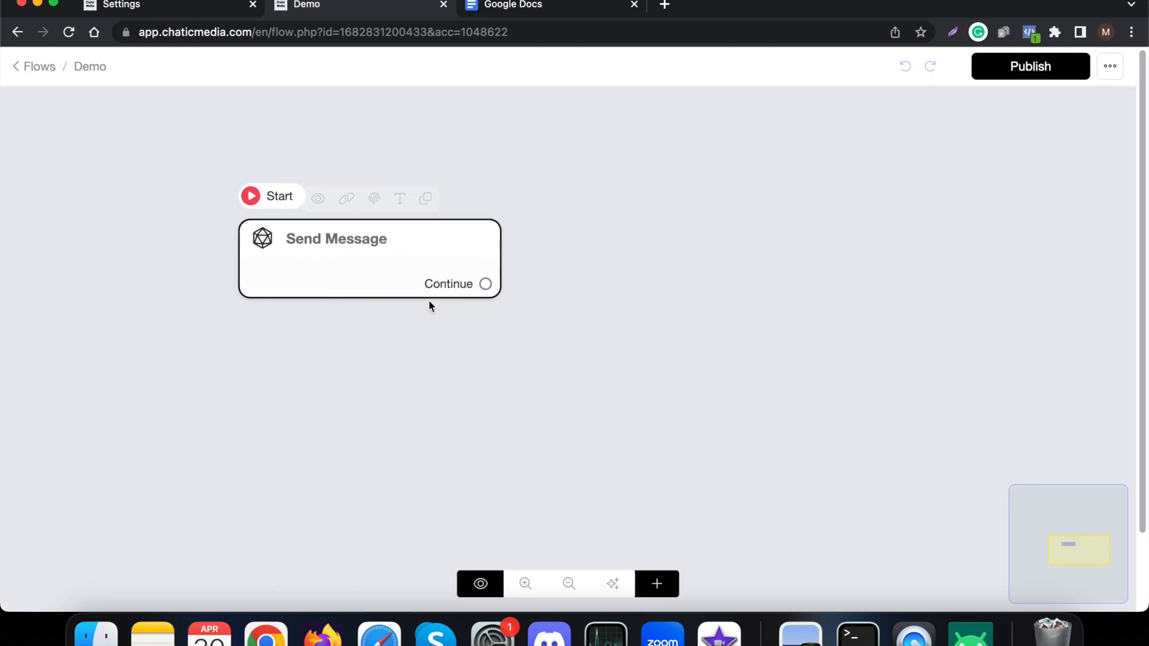
left_click(409, 258)
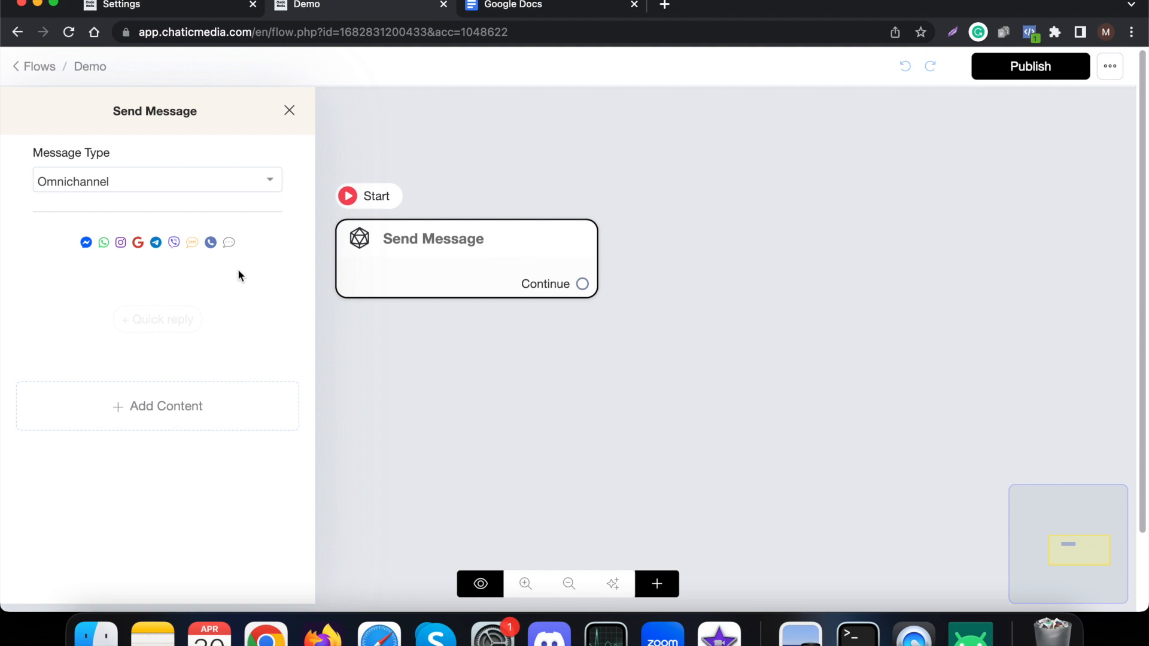
left_click(151, 412)
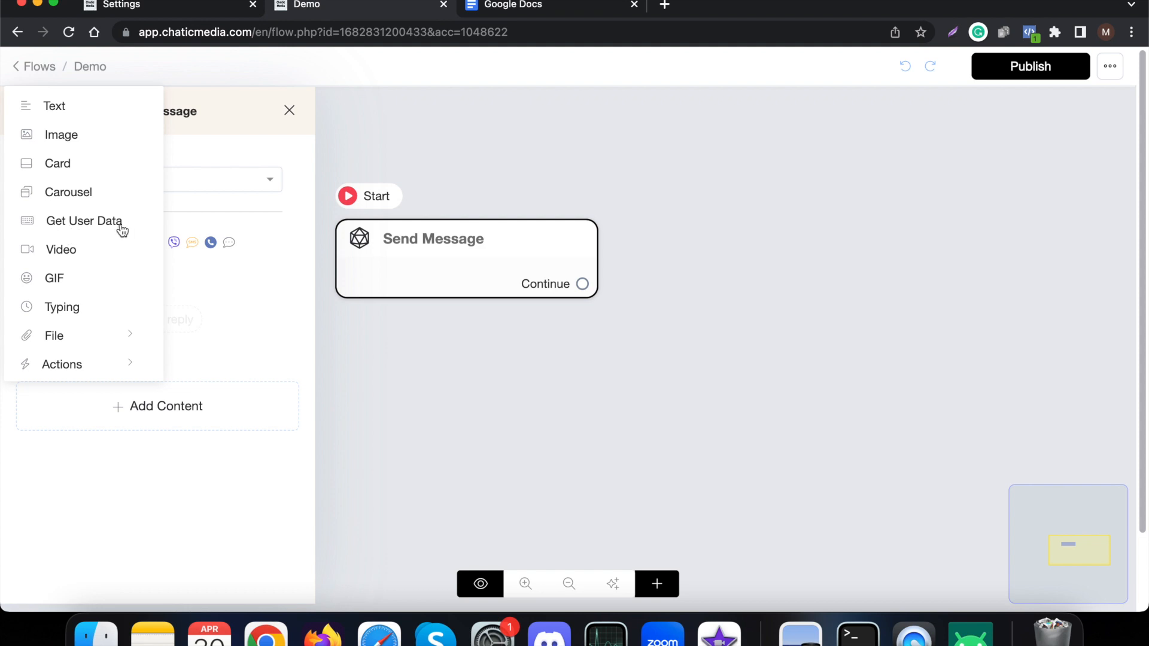
left_click(58, 285)
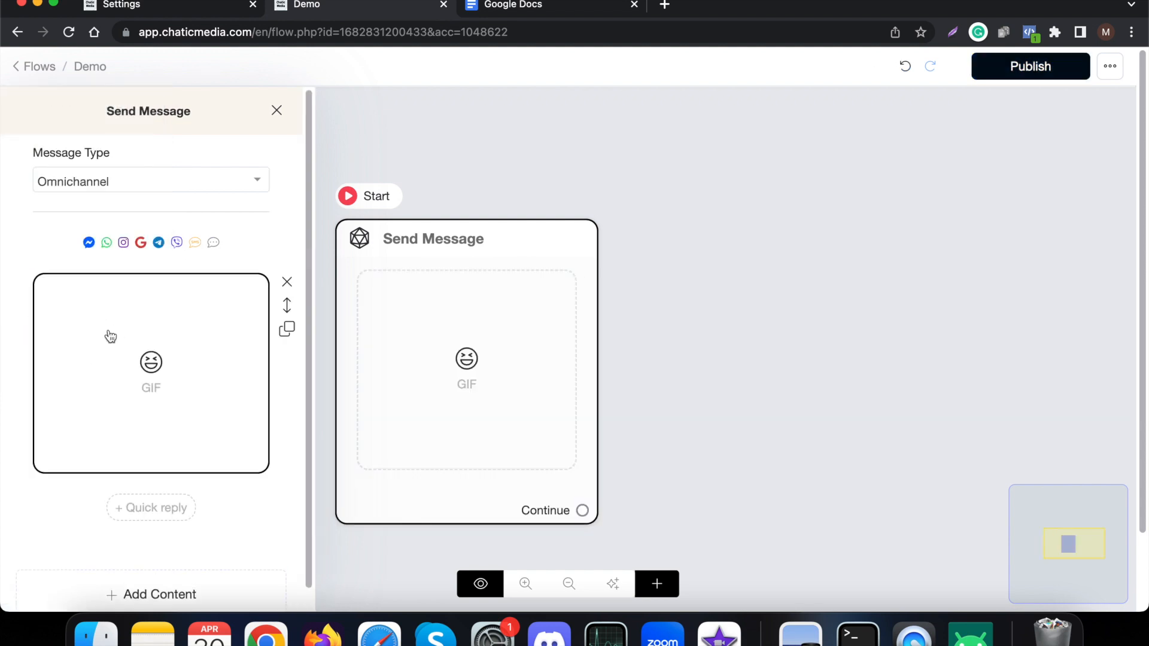
Step: Search GIPHY for "welcome" and insert the "WELCOME!" GIF of the man in a red coat and top hat
left_click(157, 347)
left_click(357, 146)
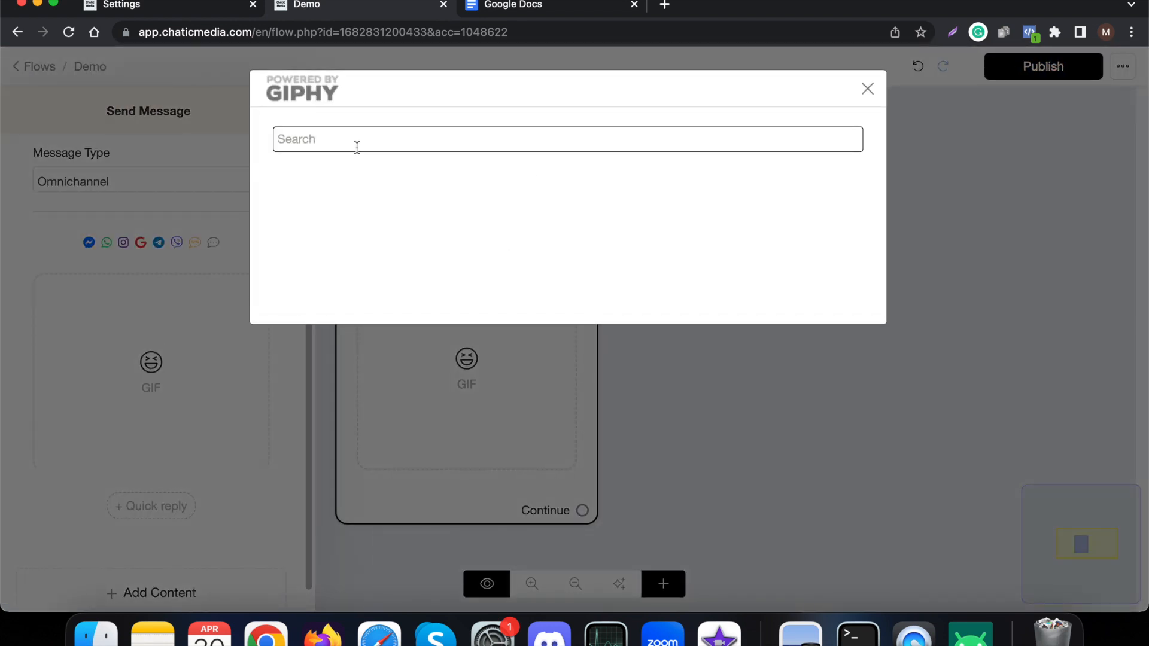
type("welcome")
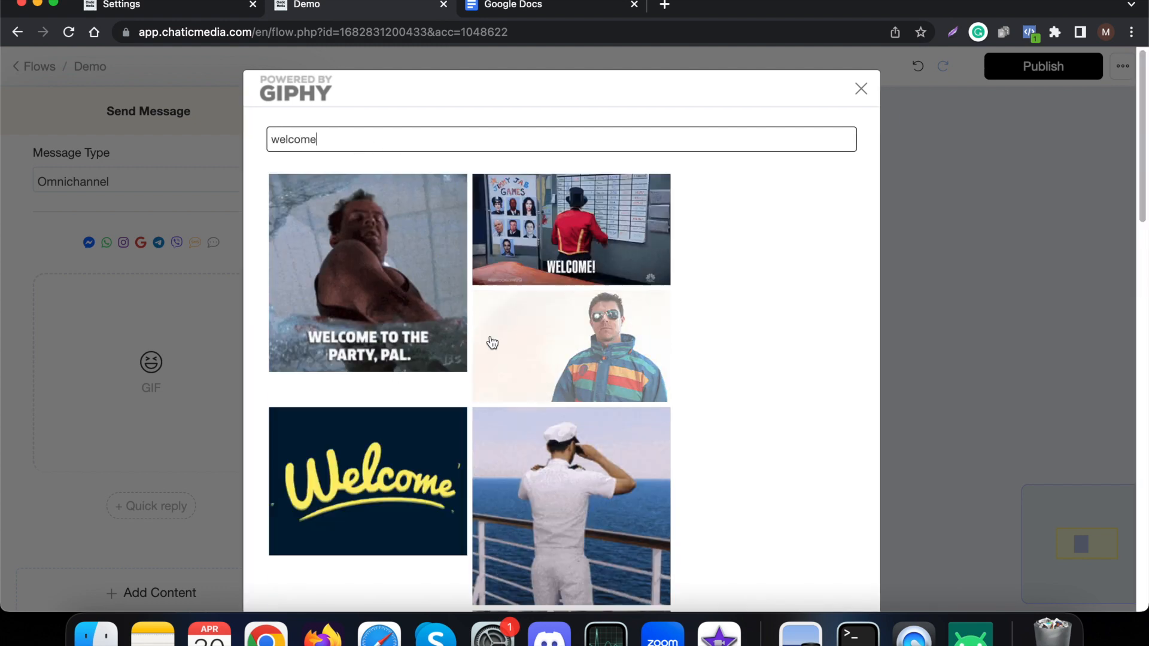
scroll(475, 371, "down", 7)
scroll(496, 409, "up", 7)
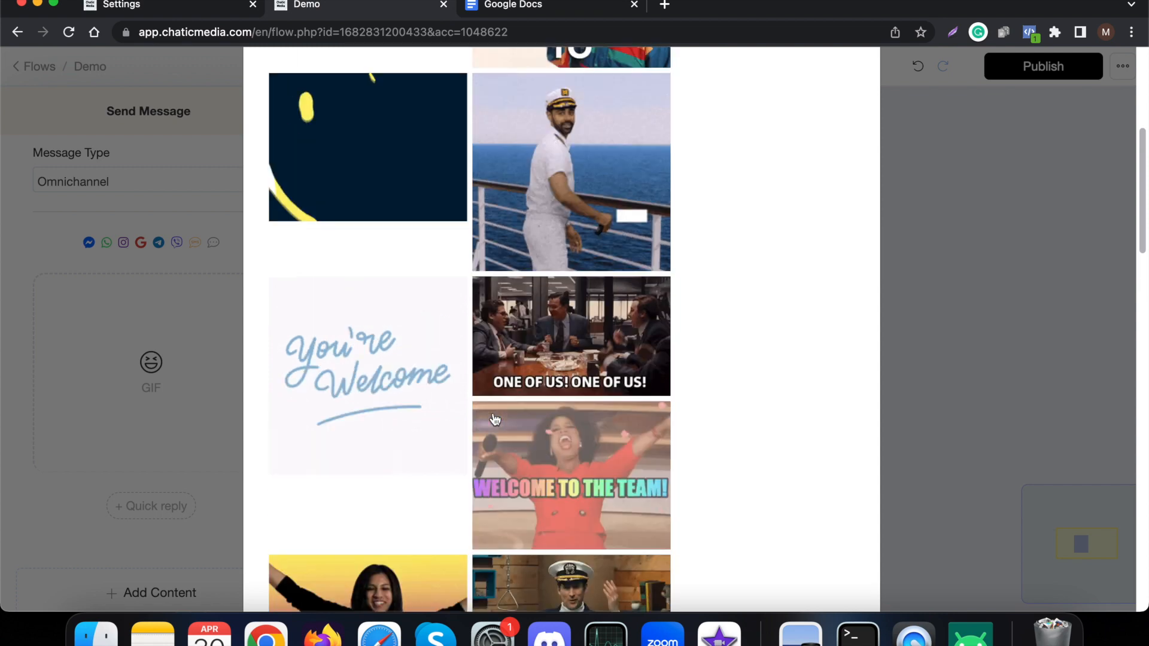
left_click(583, 226)
Step: Add a text block below the GIF reading "Welcome to Chatic Media. Please tap the button below to begin 👇"
left_click(153, 521)
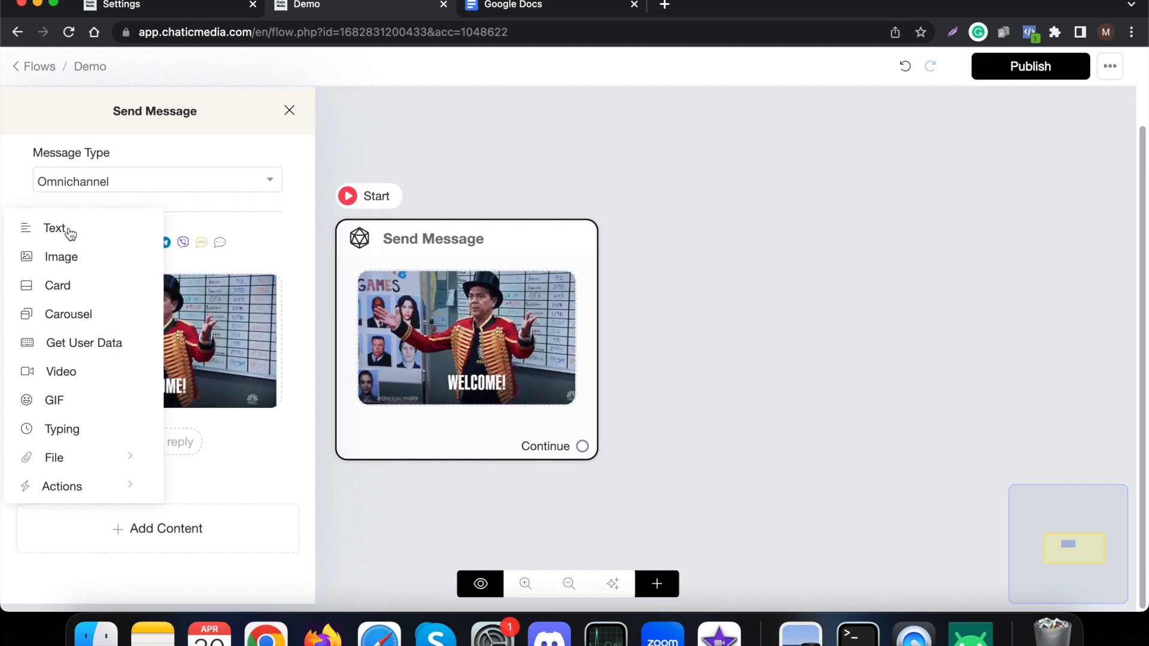
left_click(60, 228)
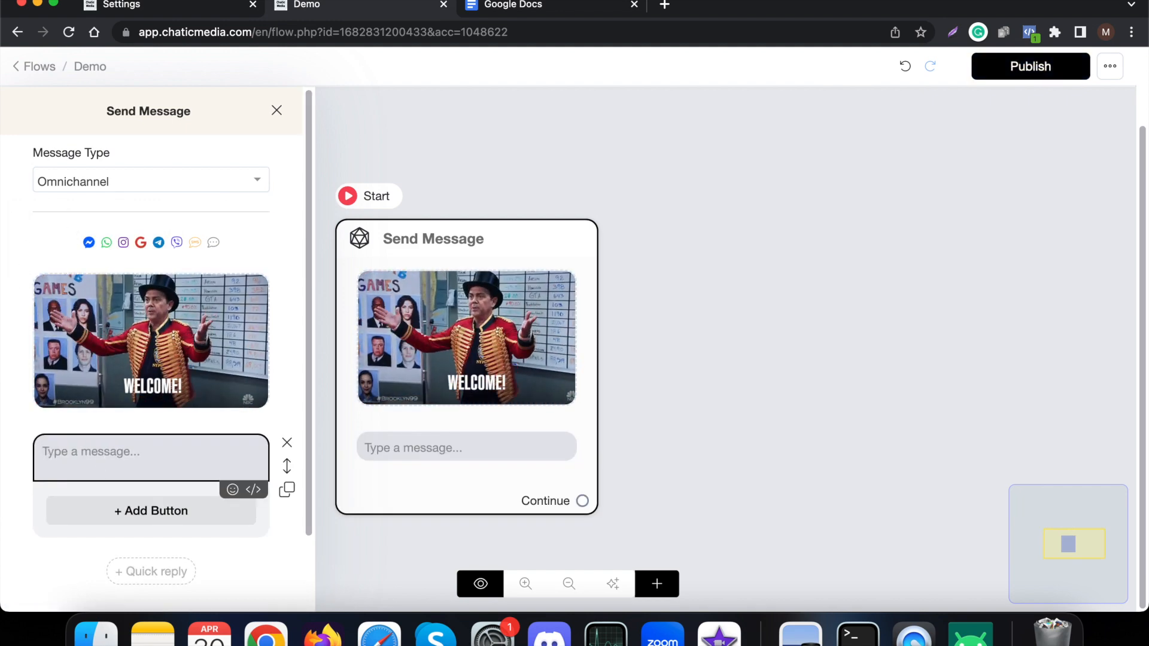
type("Welcome to ")
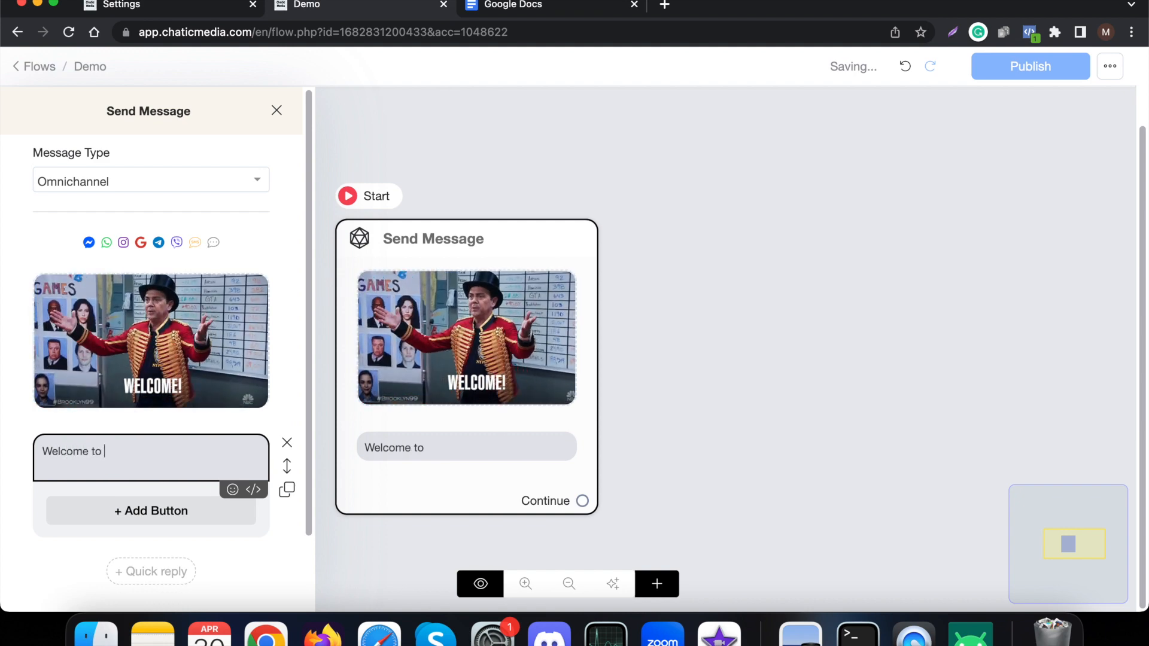
type("Chatic Media.")
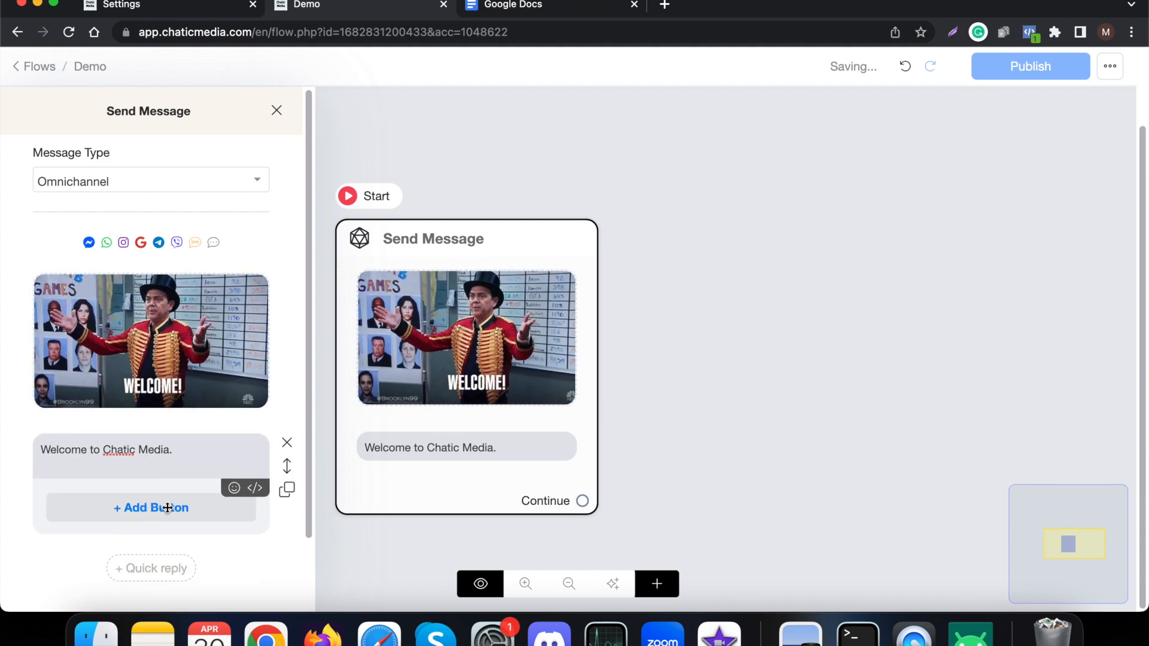
type("Pleas")
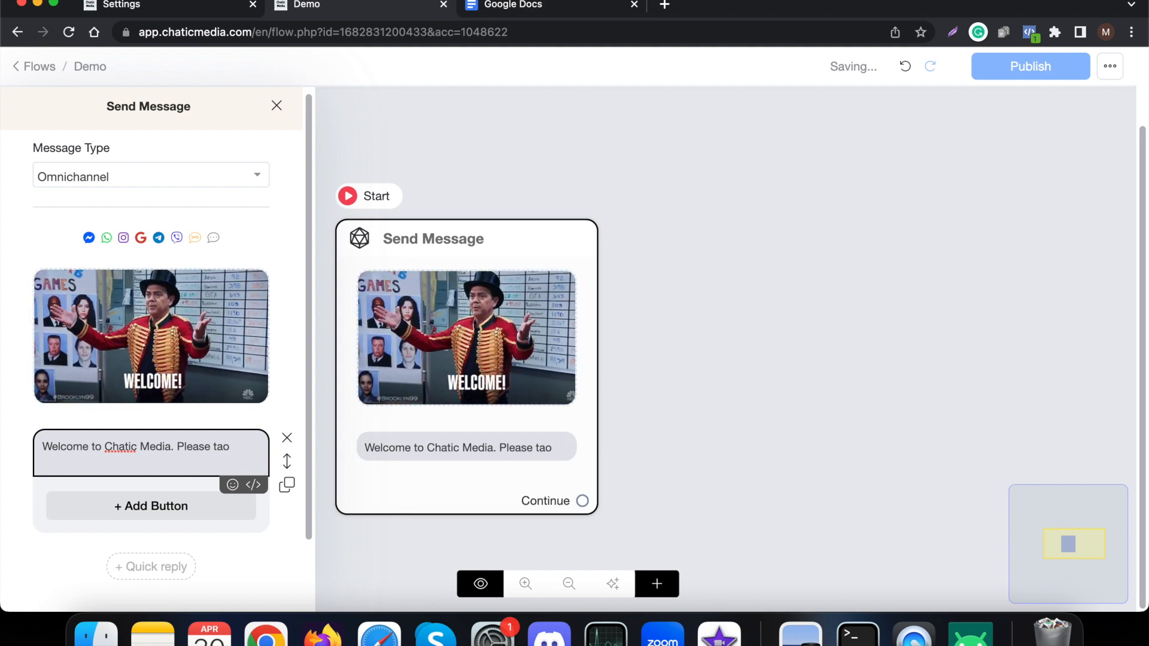
type("e tap the button below to begin")
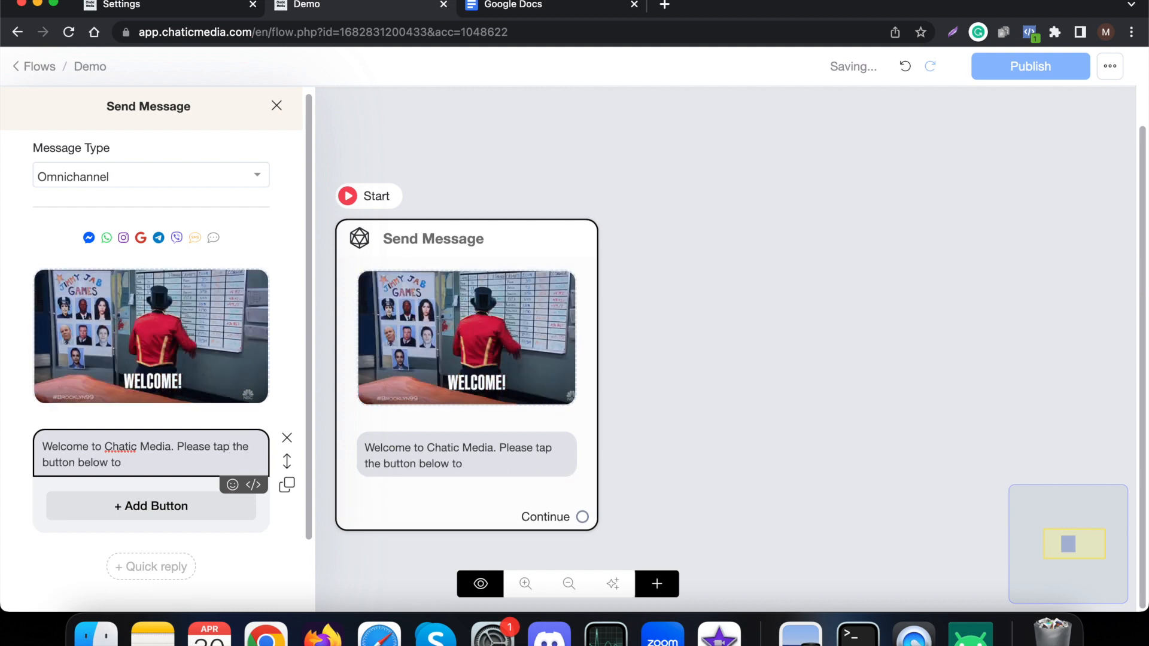
left_click(234, 490)
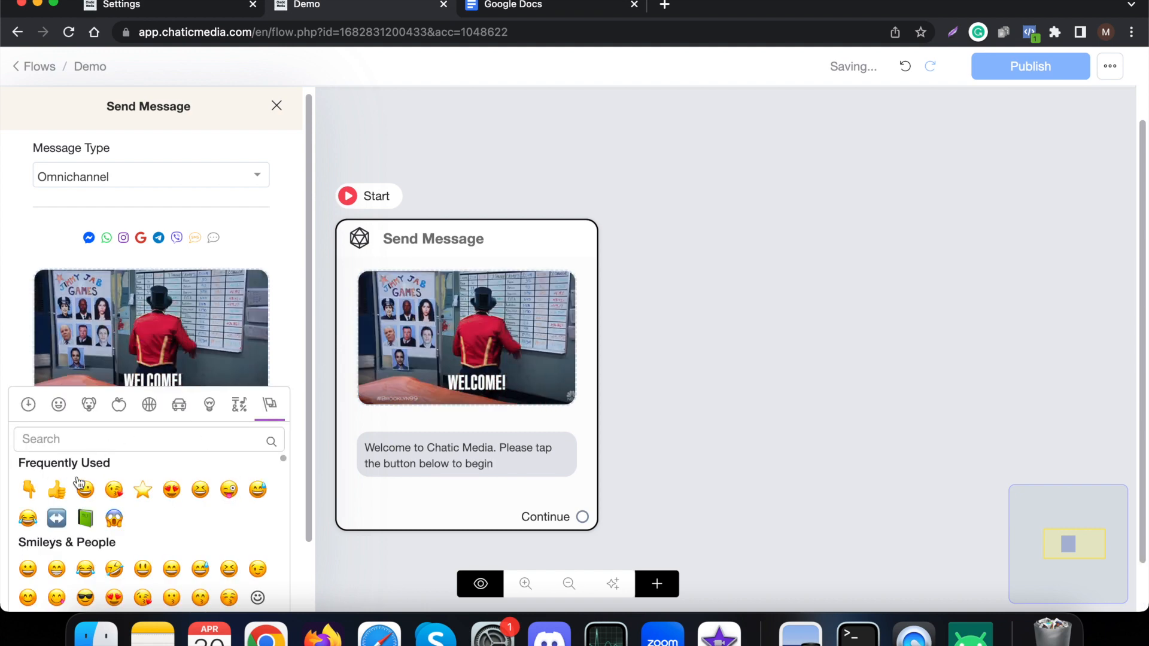
left_click(28, 489)
Step: Move the Send Message node higher on the canvas and reopen it for editing
left_click(690, 346)
left_click_drag(514, 394, 453, 277)
left_click(421, 343)
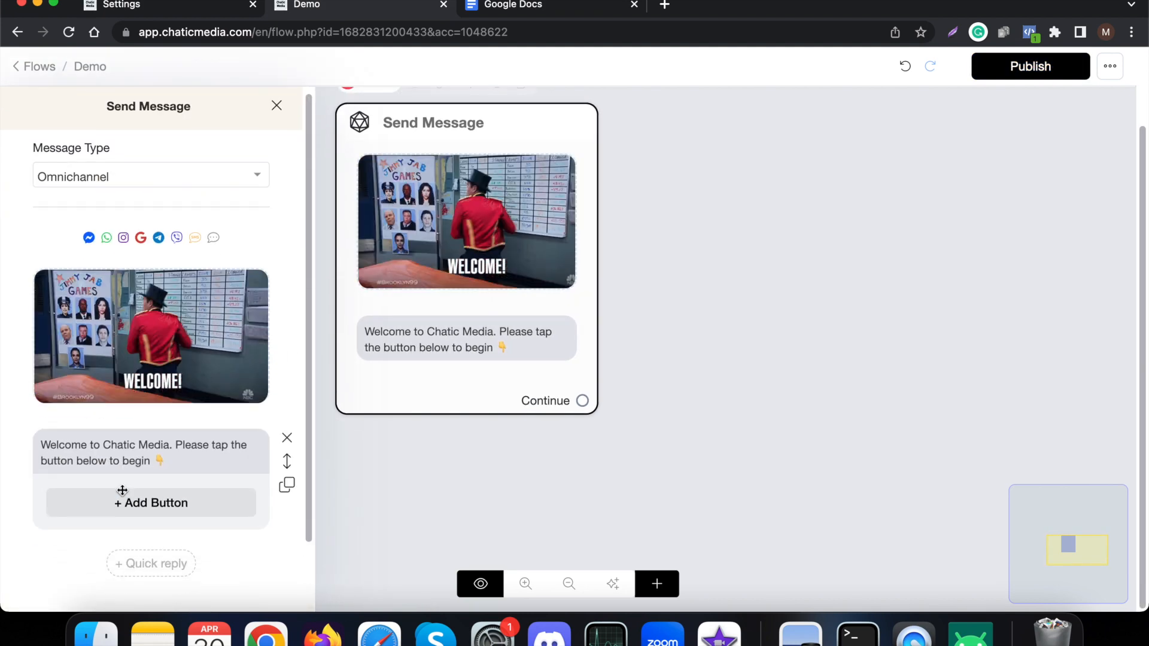
Step: Add a button labelled "Start ⭐" beneath the welcome text, save it and close the node's editor
left_click(125, 503)
left_click(125, 503)
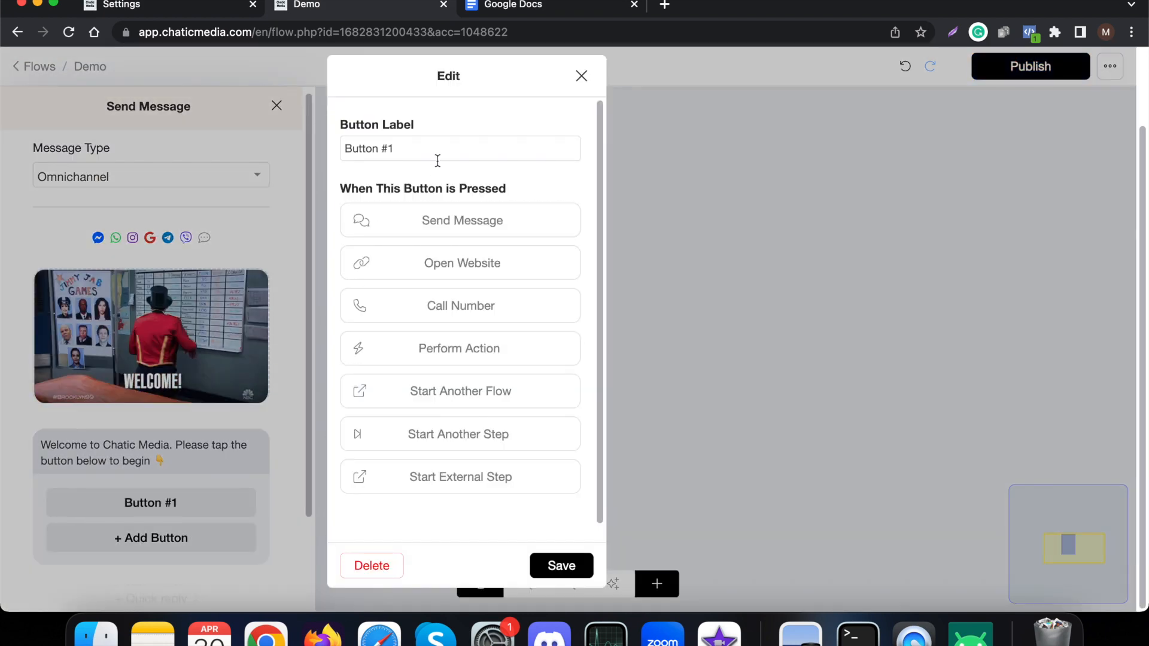
left_click_drag(438, 161, 300, 146)
type("Start")
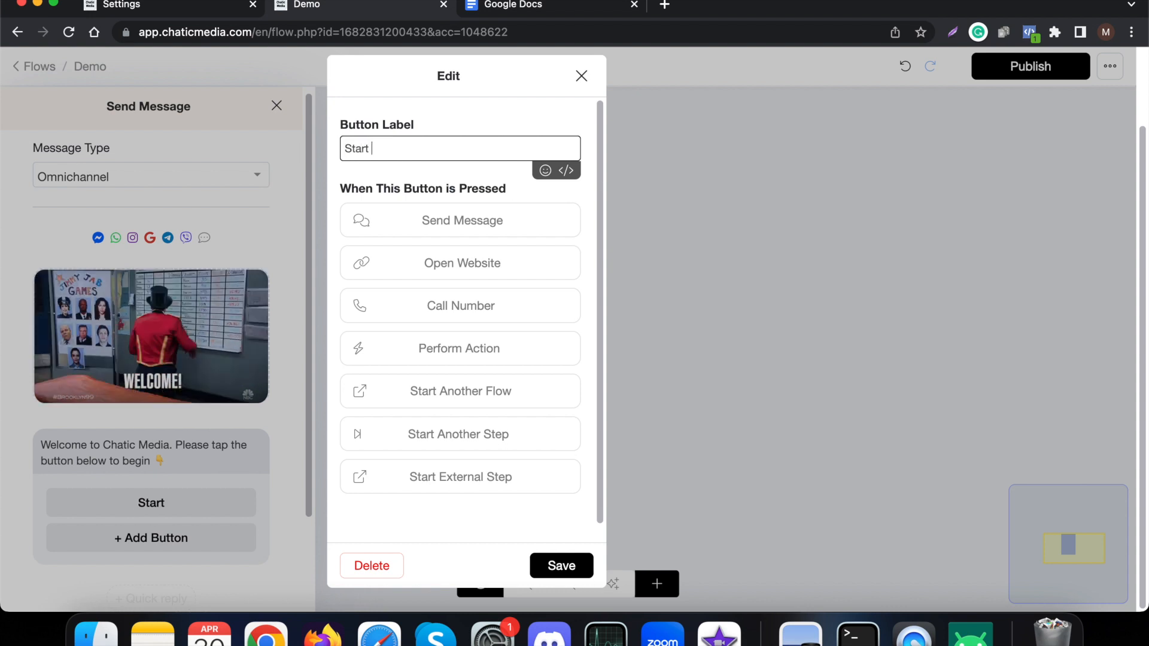
left_click(545, 170)
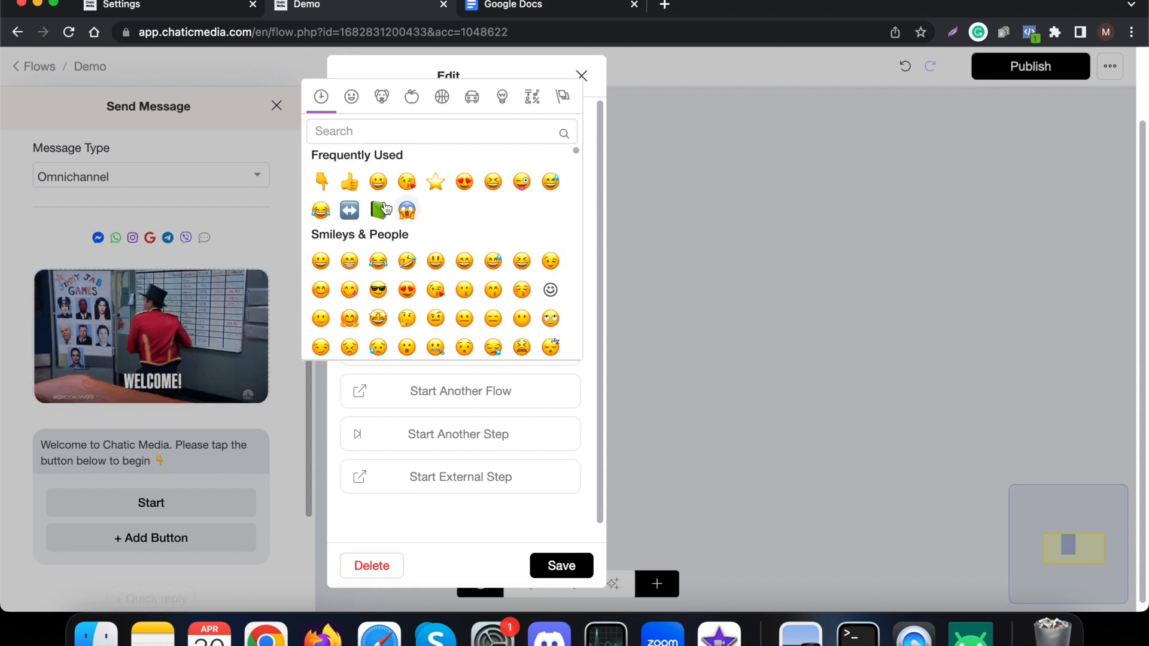
left_click(434, 182)
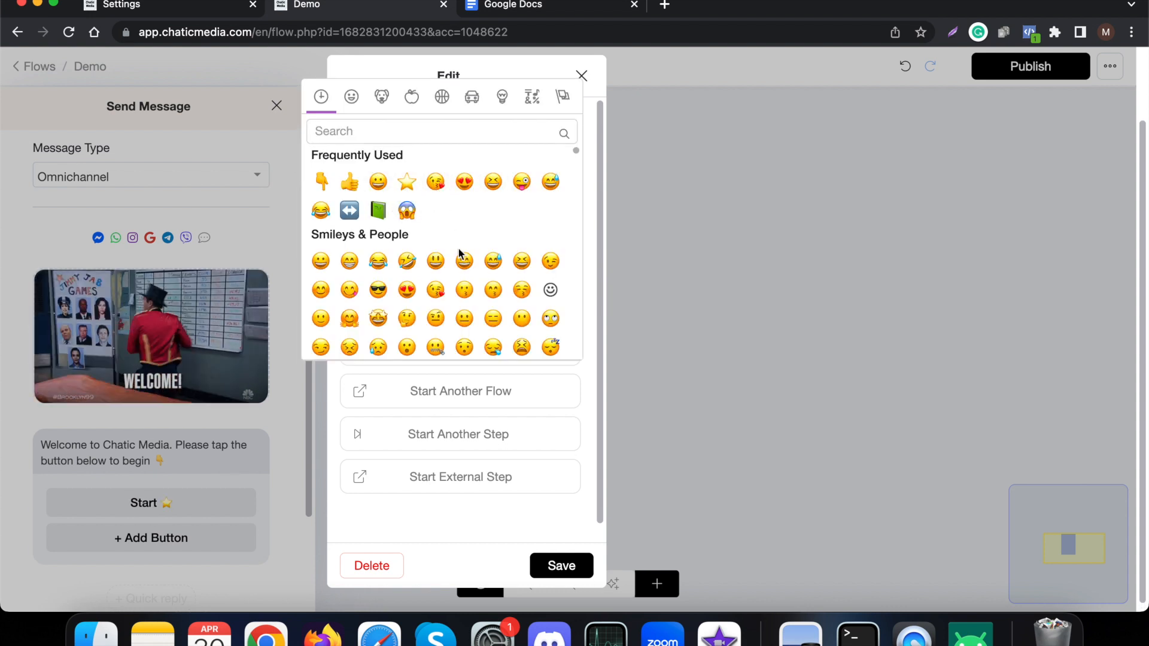
left_click(559, 567)
left_click(620, 477)
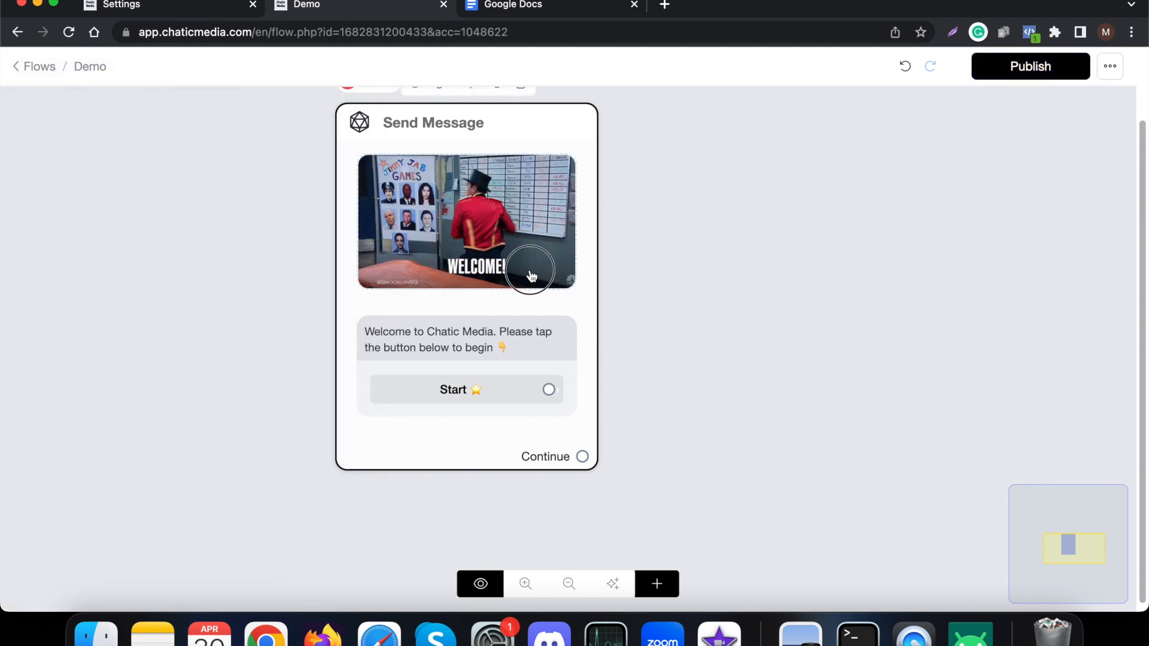
Step: Connect the Start button to a new omnichannel Send Message node containing the text "Great! Let's get started!"
left_click_drag(531, 274, 418, 329)
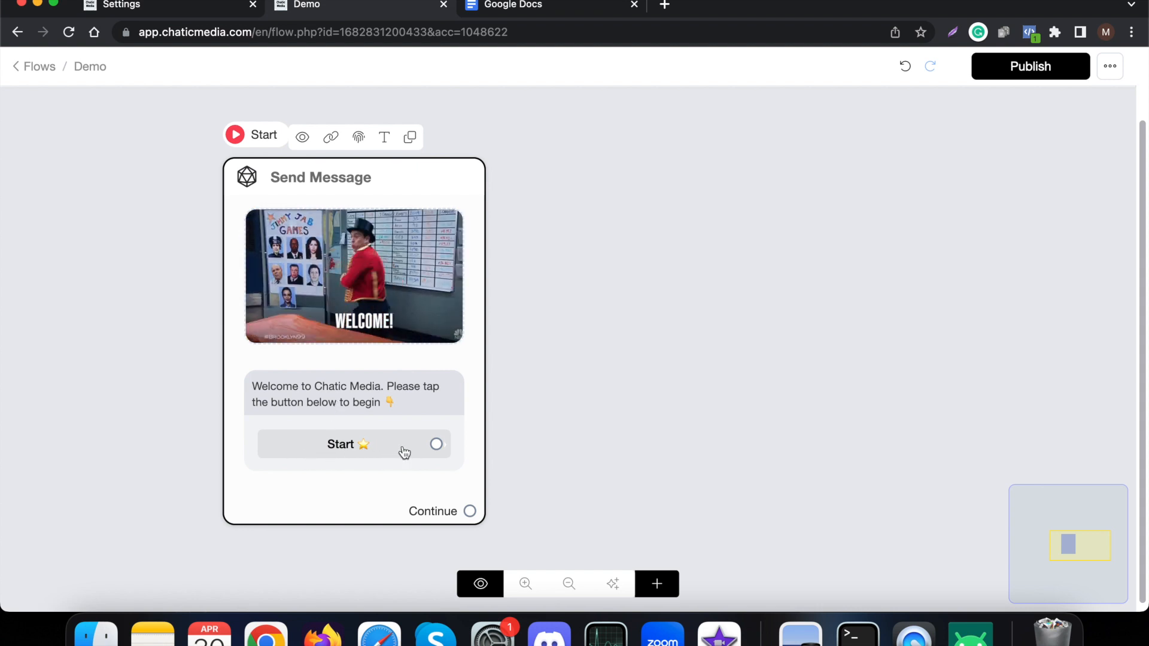
left_click_drag(440, 450, 719, 245)
left_click(166, 400)
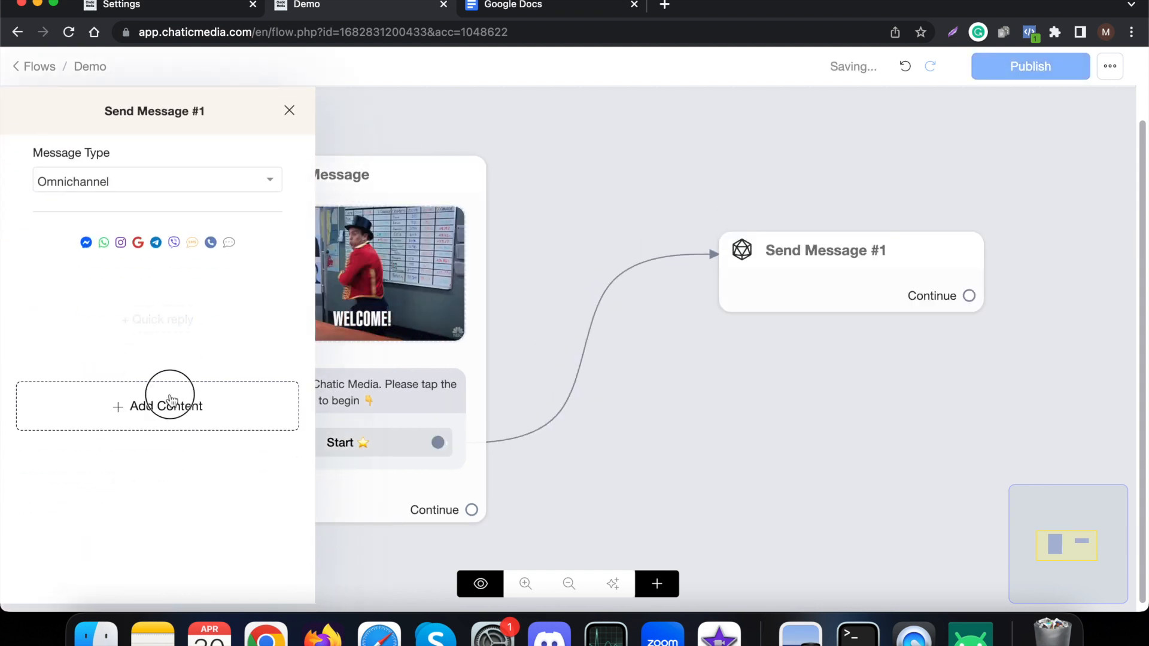
left_click(54, 106)
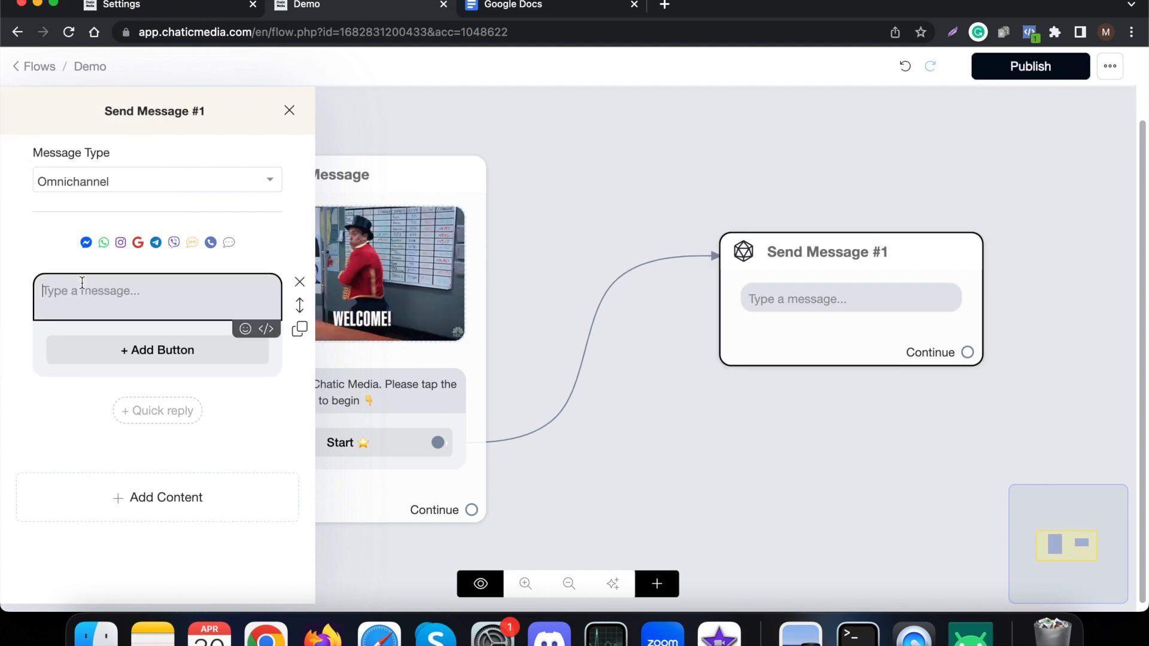
type("Great! Let's get started!")
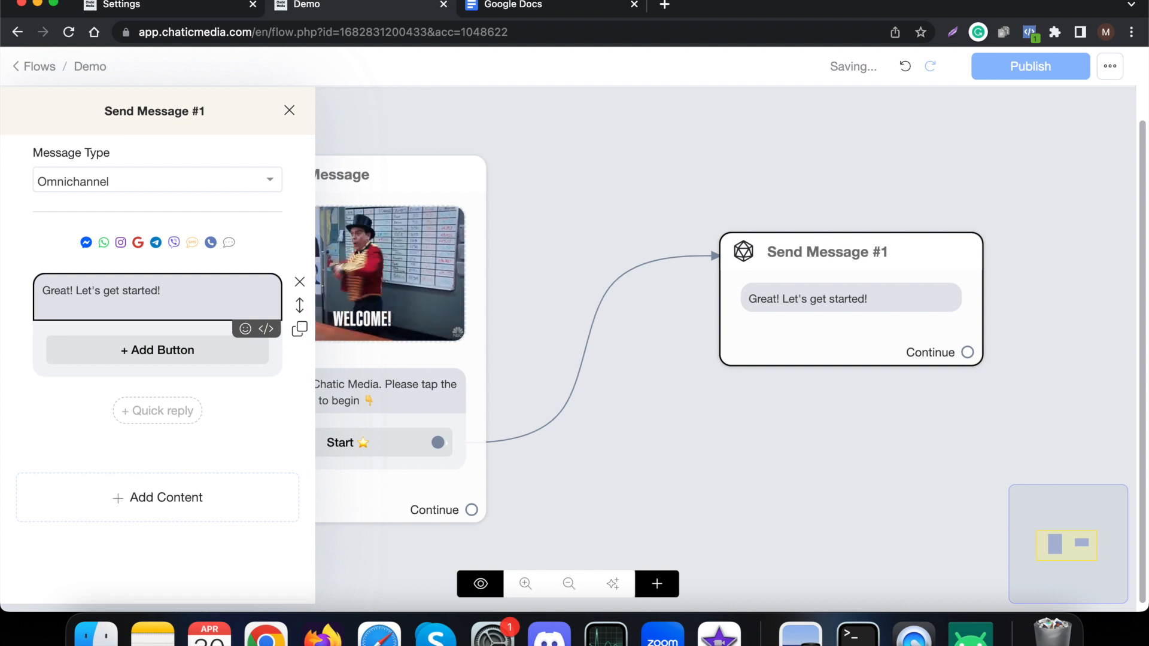
Step: Add a 2-second typing delay below the "Great! Let's get started!" text
left_click(117, 503)
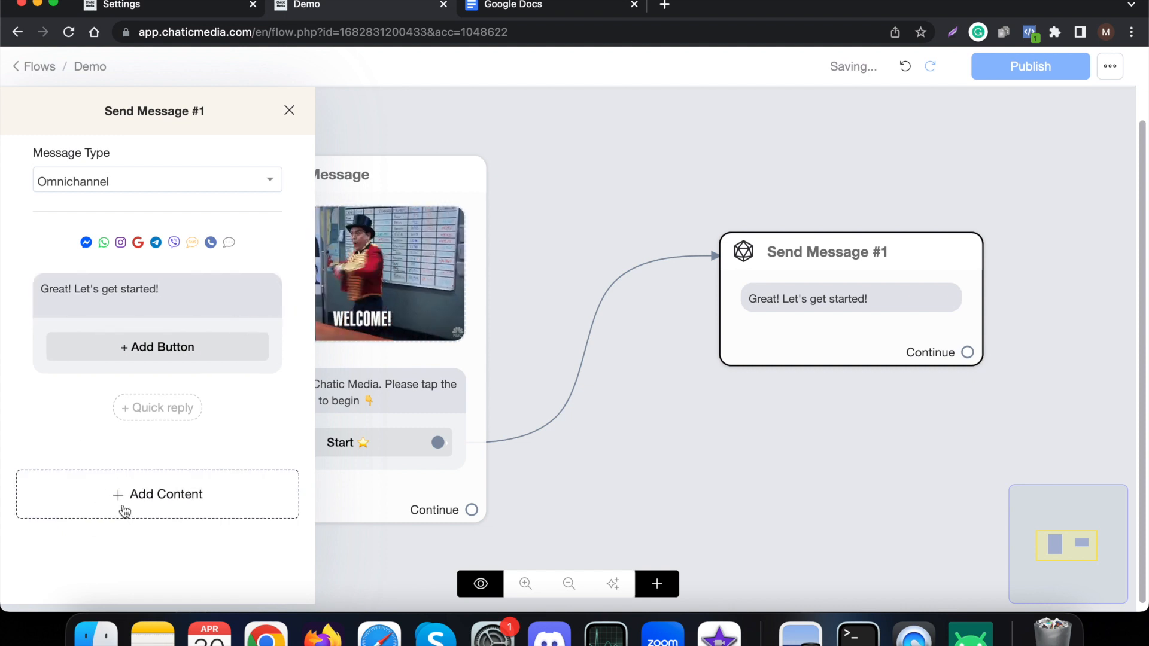
left_click(66, 405)
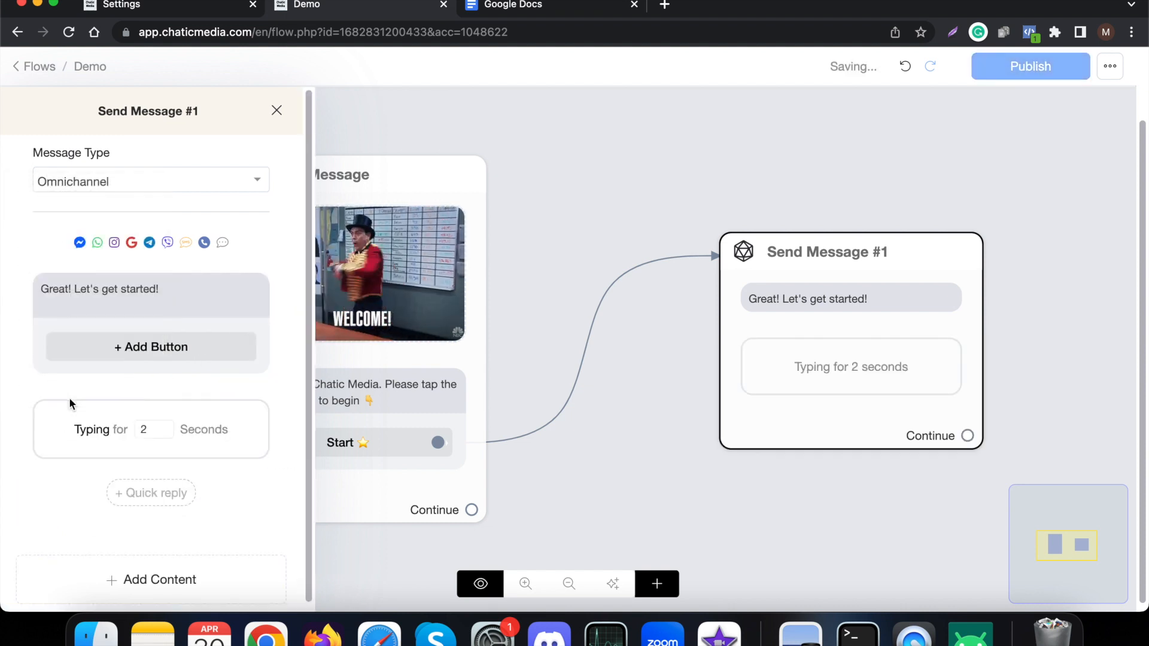
scroll(203, 388, "down", 1)
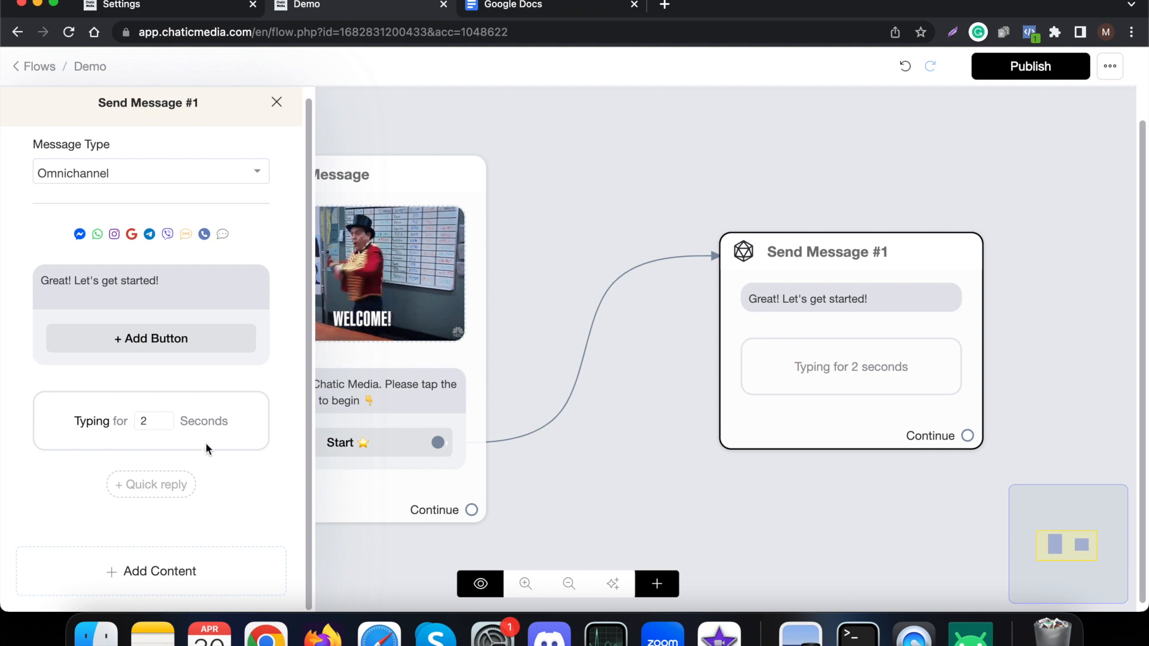
Step: Add a Get User Data block after the typing delay asking "What is your email address?"
left_click(167, 584)
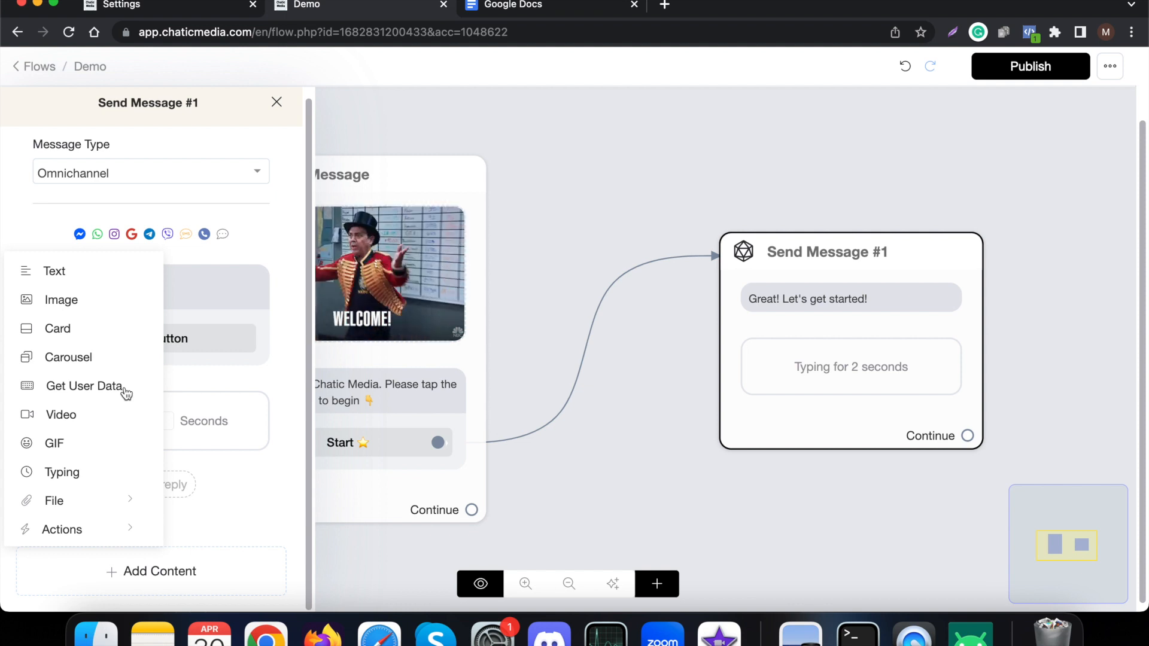
left_click(75, 393)
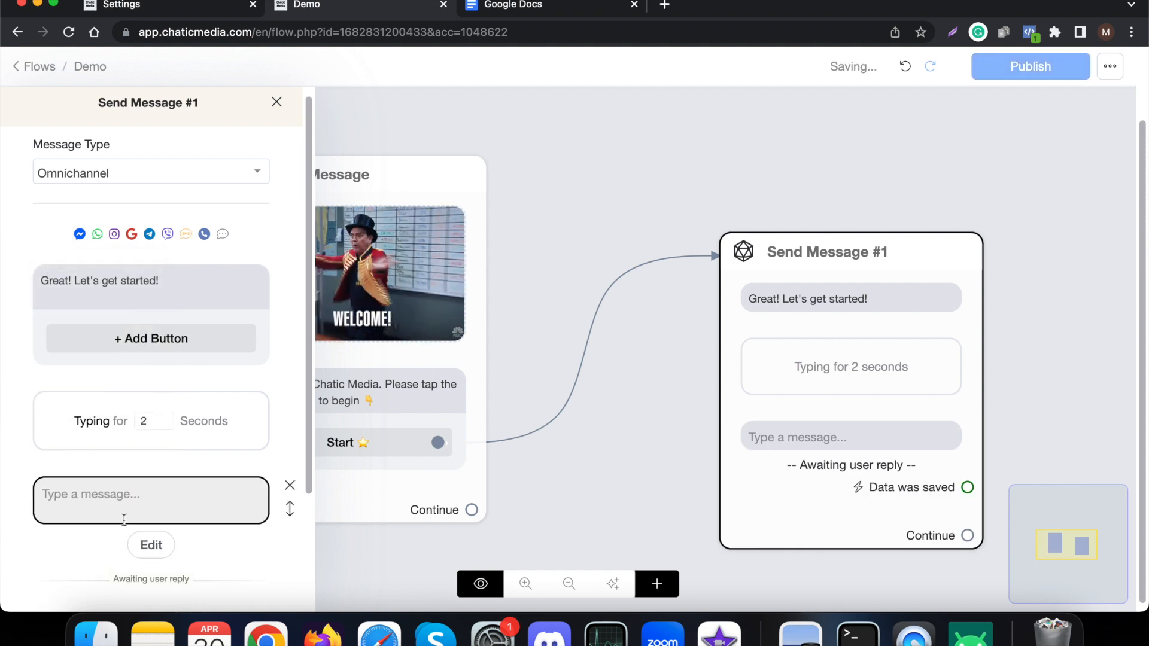
left_click(159, 512)
type("What ")
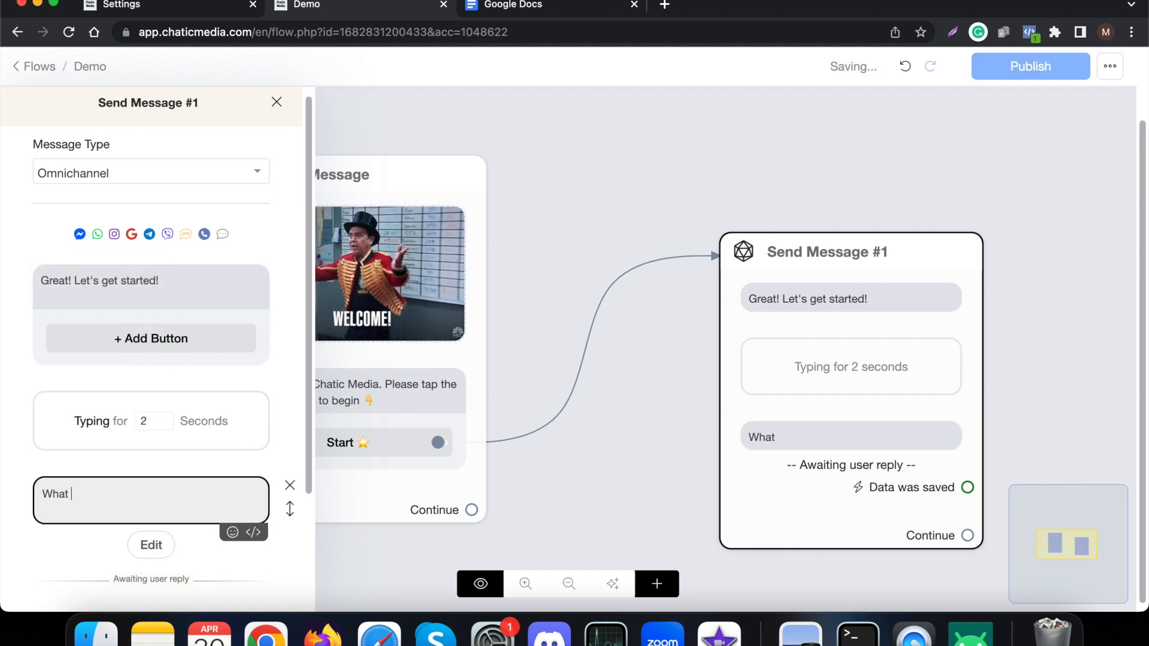
type("is your email address?")
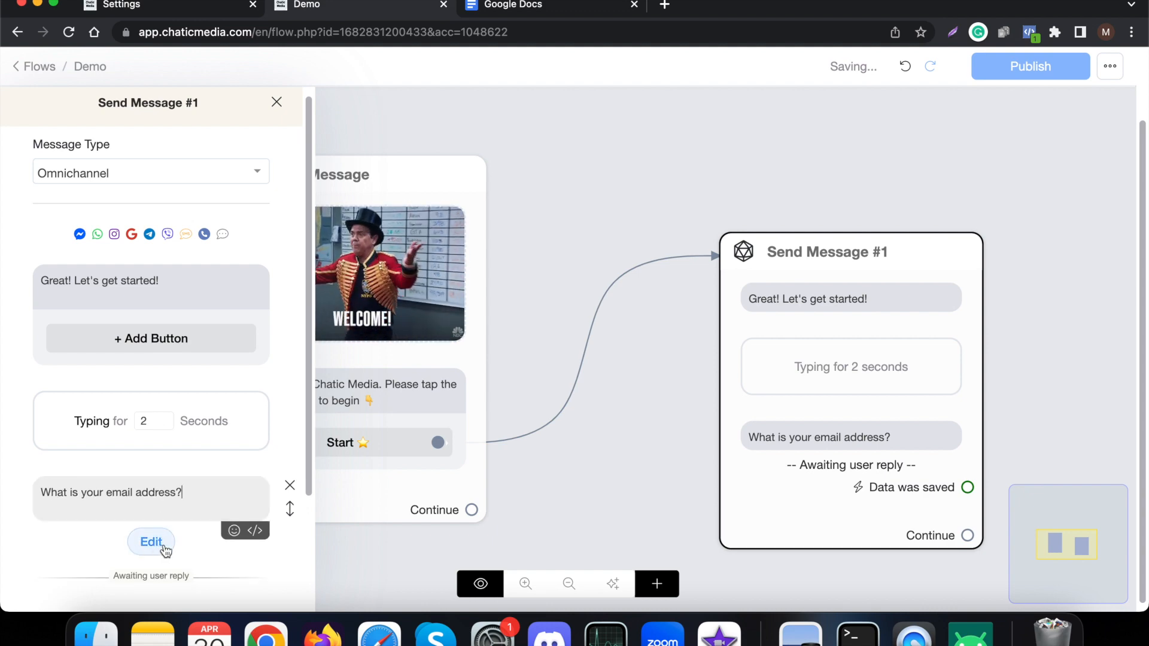
Step: In the email question's settings, set the skip button label to "Skip" and save the block
left_click(160, 544)
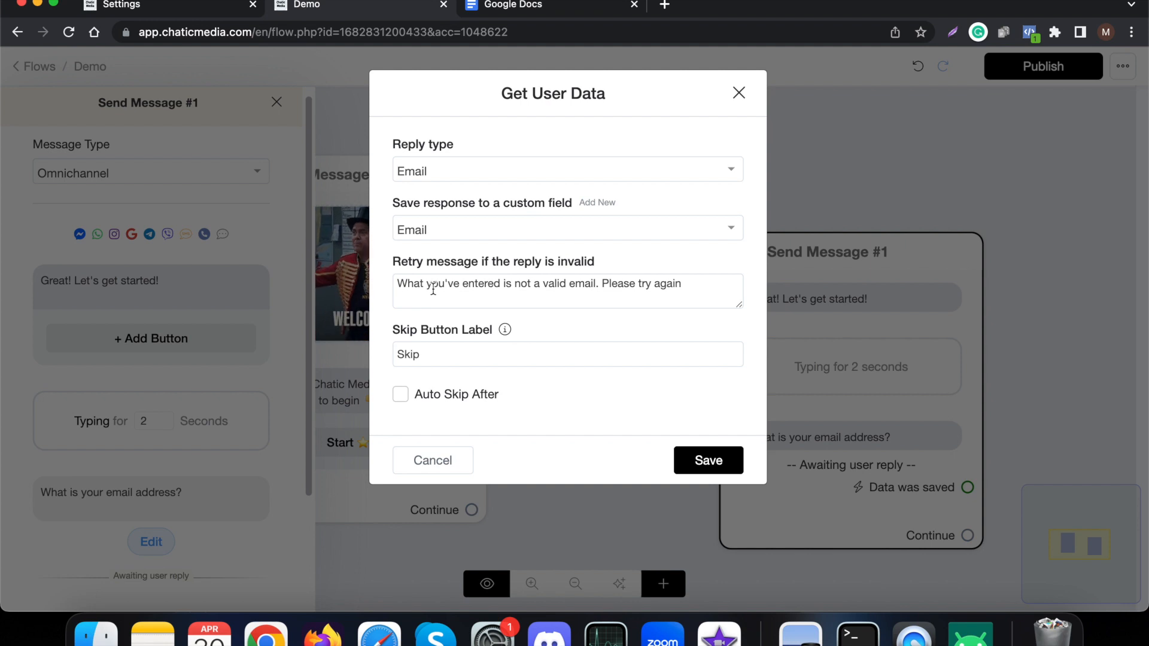
left_click_drag(395, 279, 455, 285)
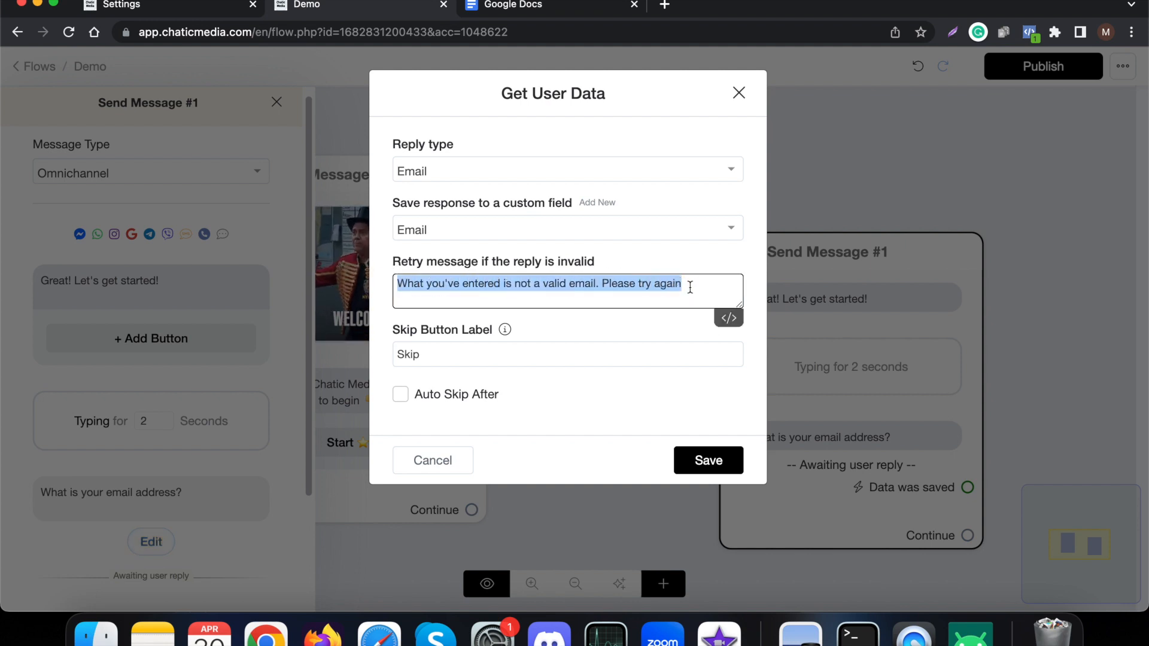
double_click(420, 354)
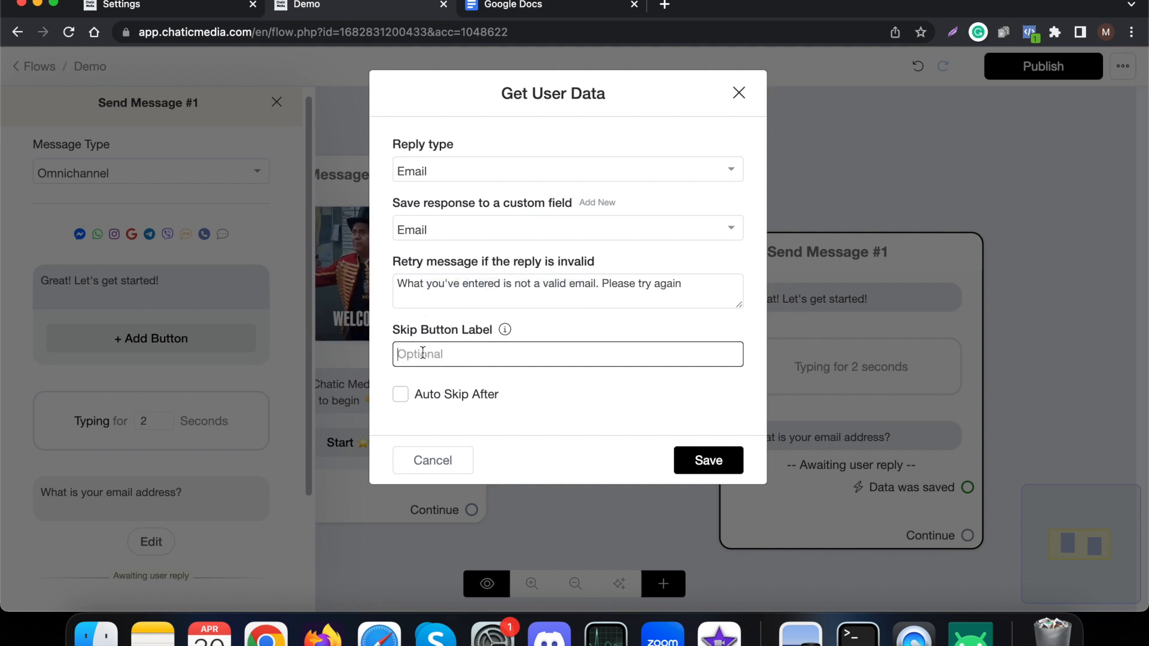
type("Skip")
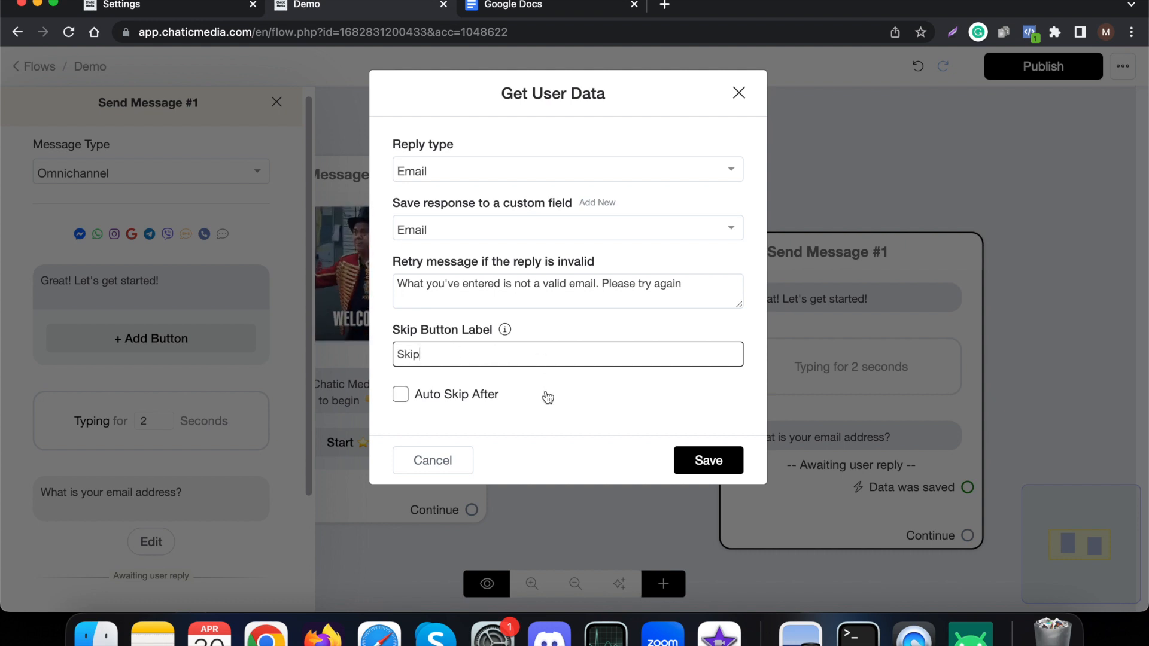
left_click(707, 461)
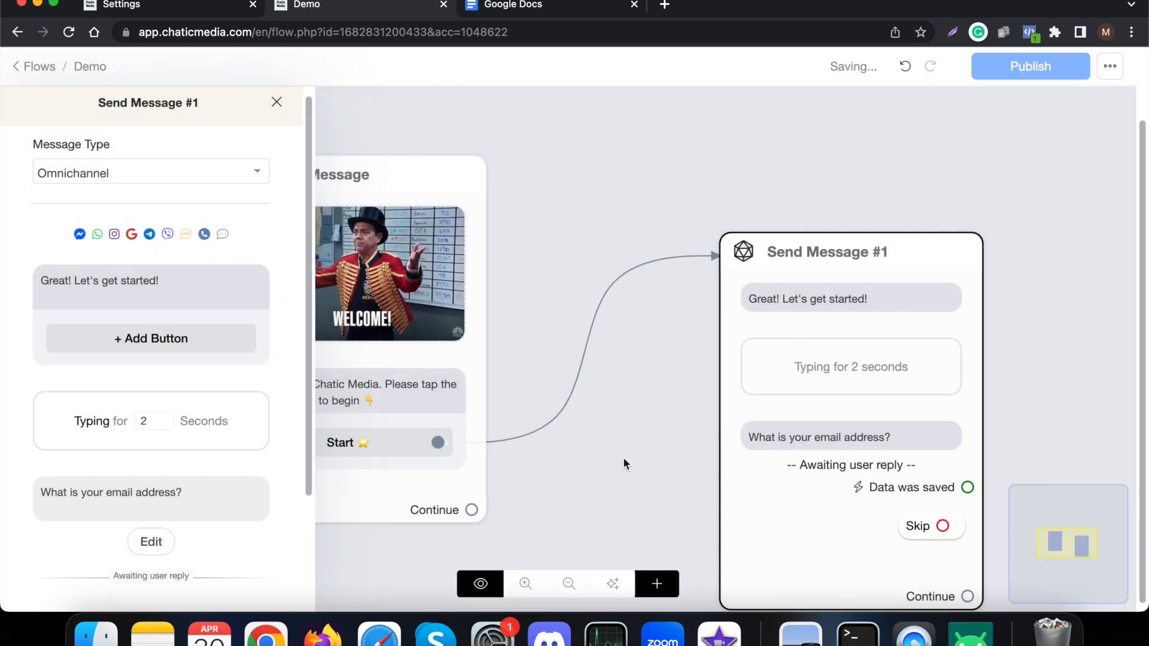
Step: Connect the email question's "Data was saved" output to a new Send Message node placed beside it
scroll(736, 401, "up", 5)
left_click_drag(350, 296, 277, 269)
scroll(311, 326, "up", 3)
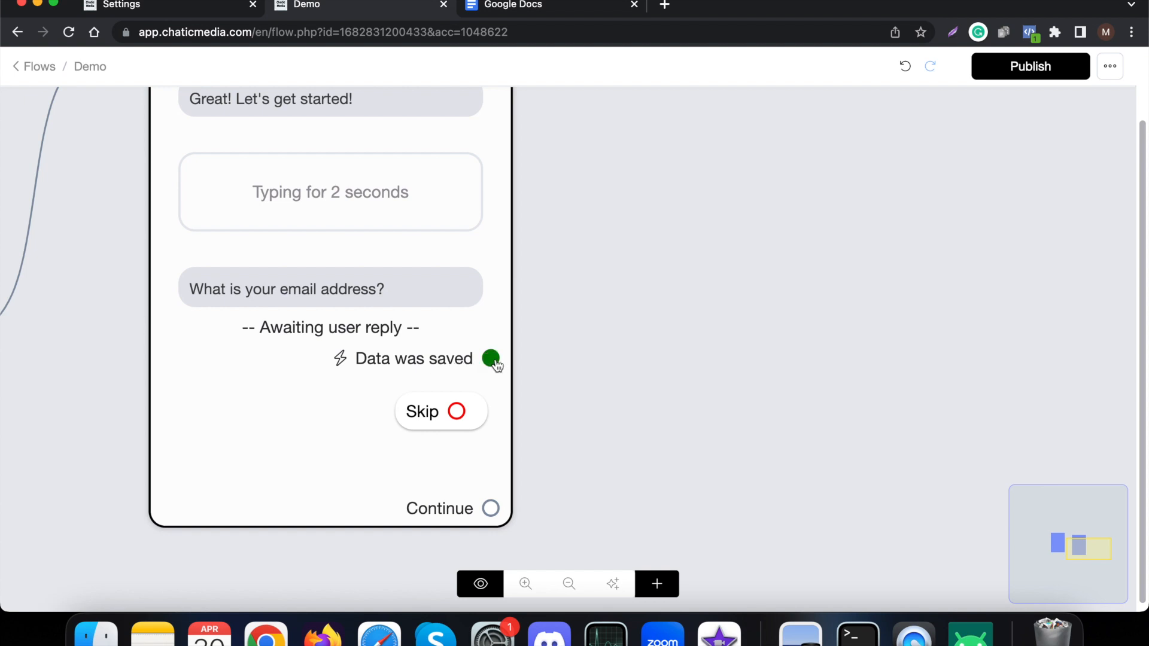
left_click_drag(694, 239, 710, 213)
Step: Add a text block to Send Message #2 reading "Thank you! Your email address is" followed by the Email variable {{email}}
left_click(173, 405)
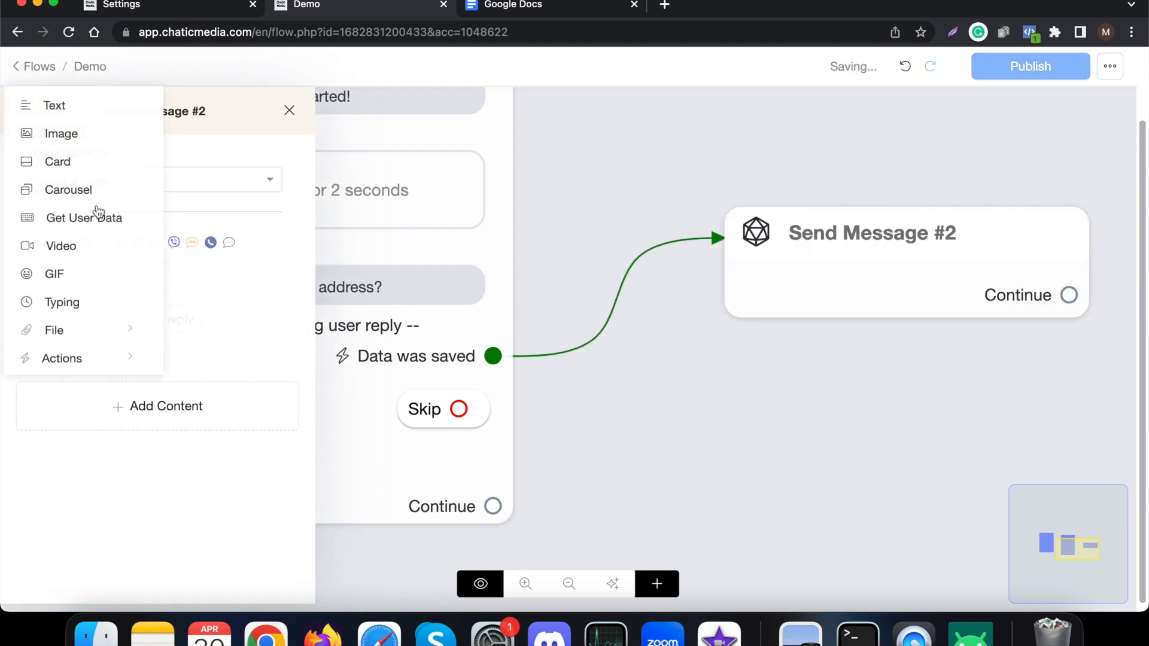
left_click(66, 107)
left_click(122, 301)
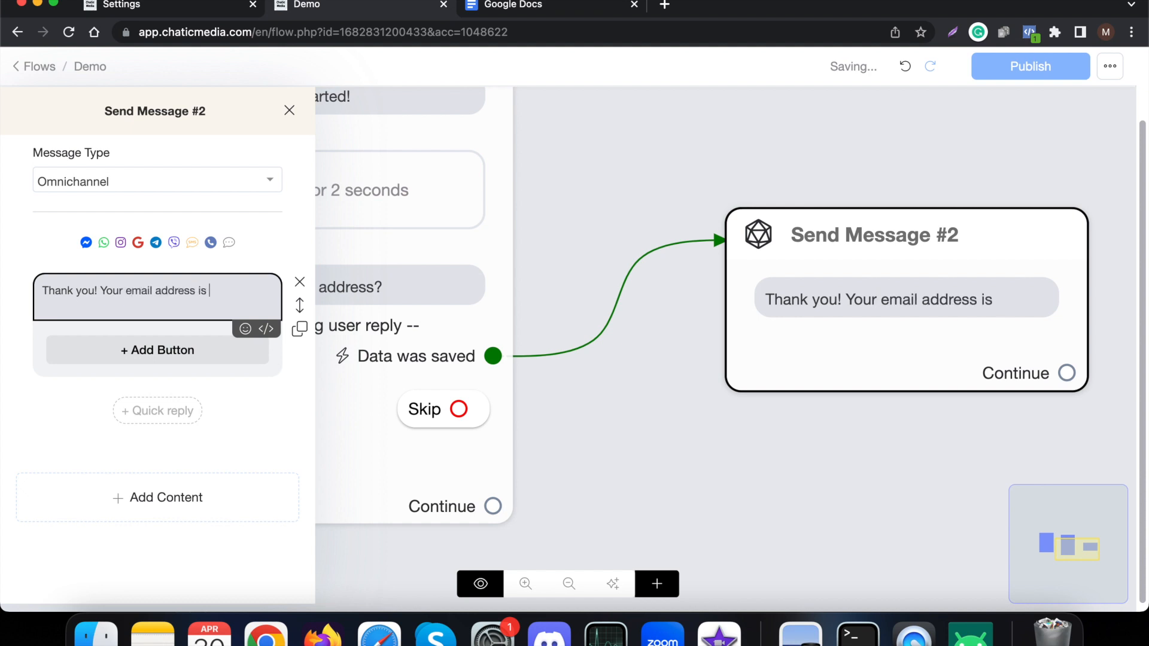
type("{")
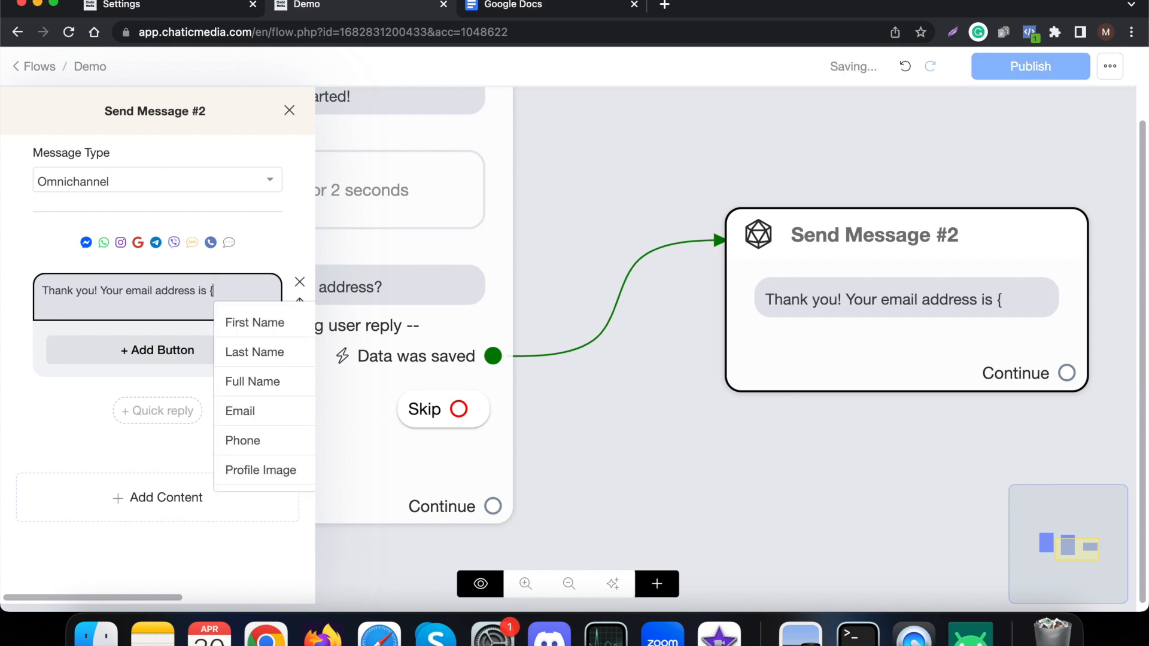
type("ema")
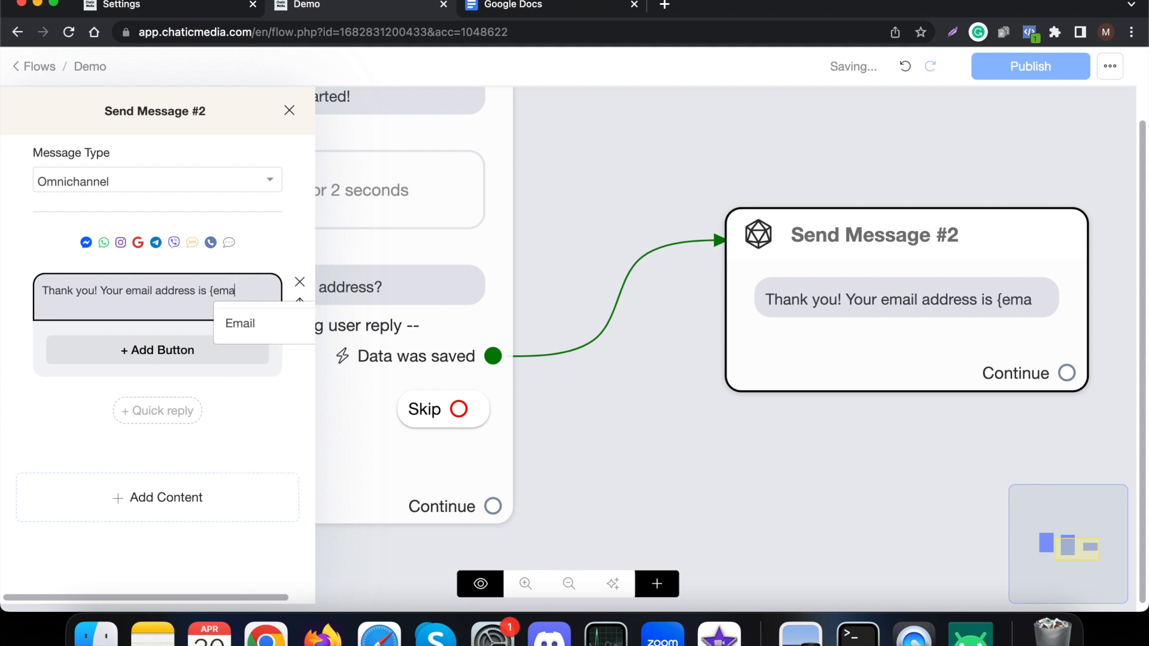
left_click(246, 325)
left_click(731, 412)
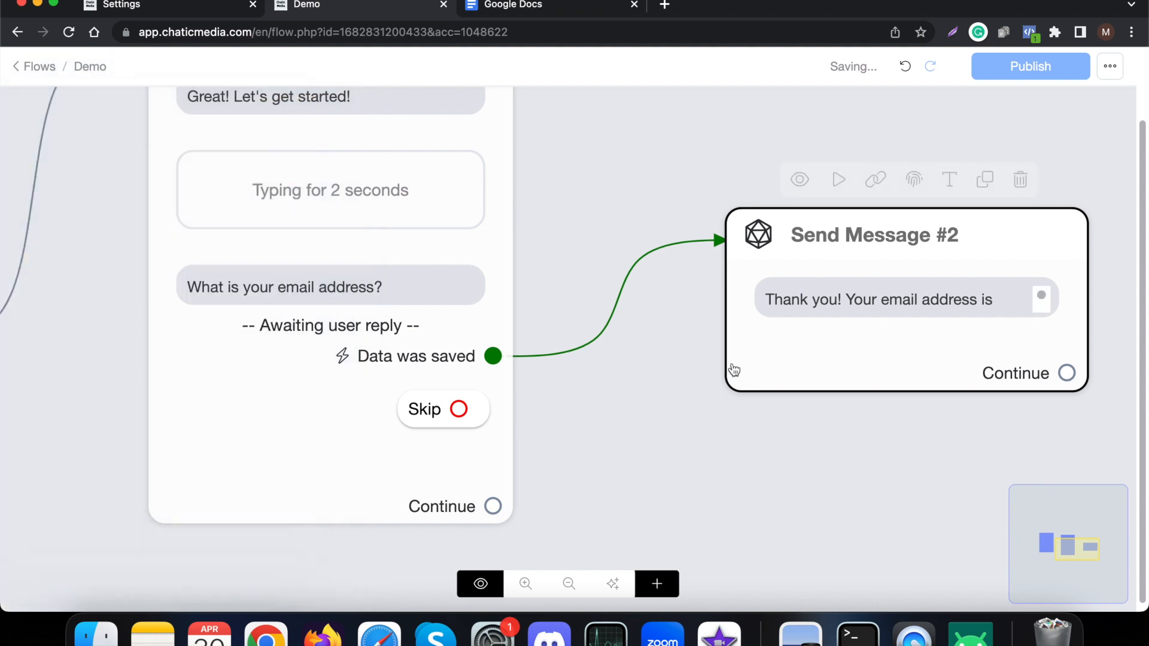
Step: Connect the email question's Skip output to another new Send Message node placed below Send Message #2
scroll(377, 340, "up", 3)
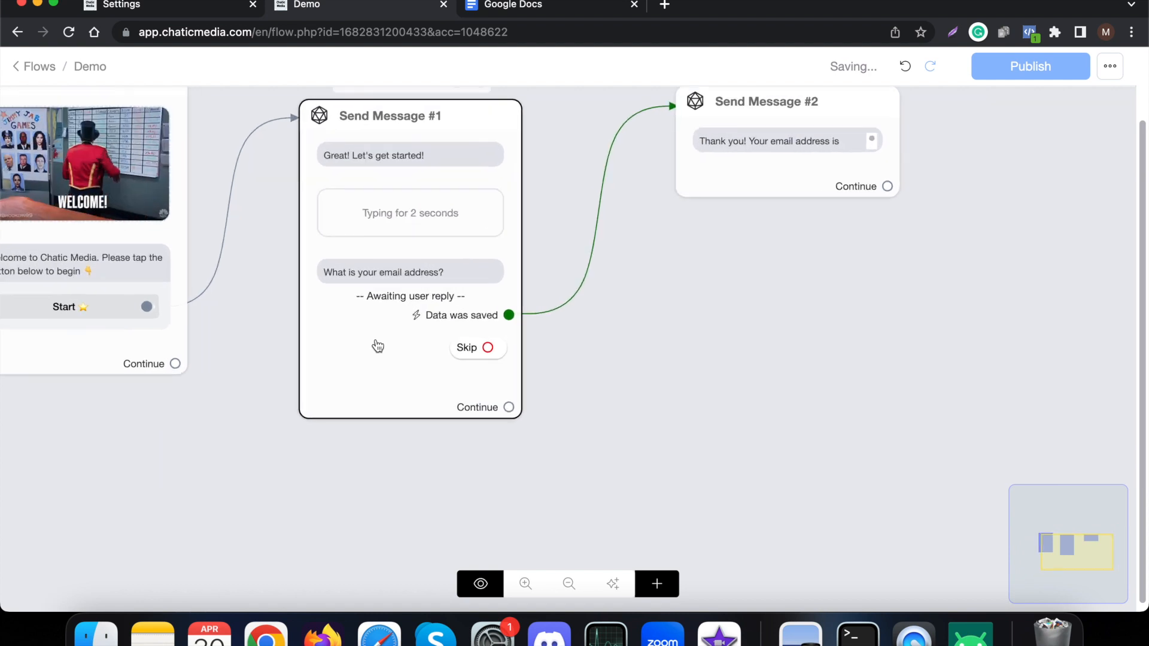
left_click(493, 346)
left_click(669, 369)
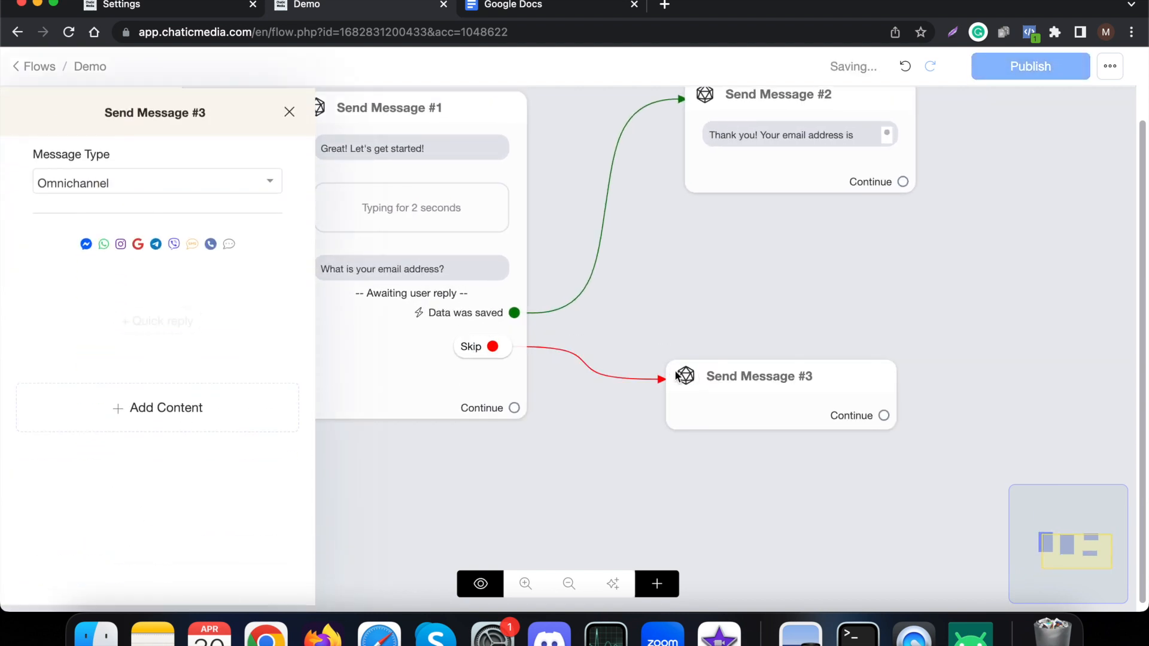
Step: Add a text block to Send Message #3 reading "You have not provided your email address" and close its editor
left_click(215, 406)
left_click(51, 102)
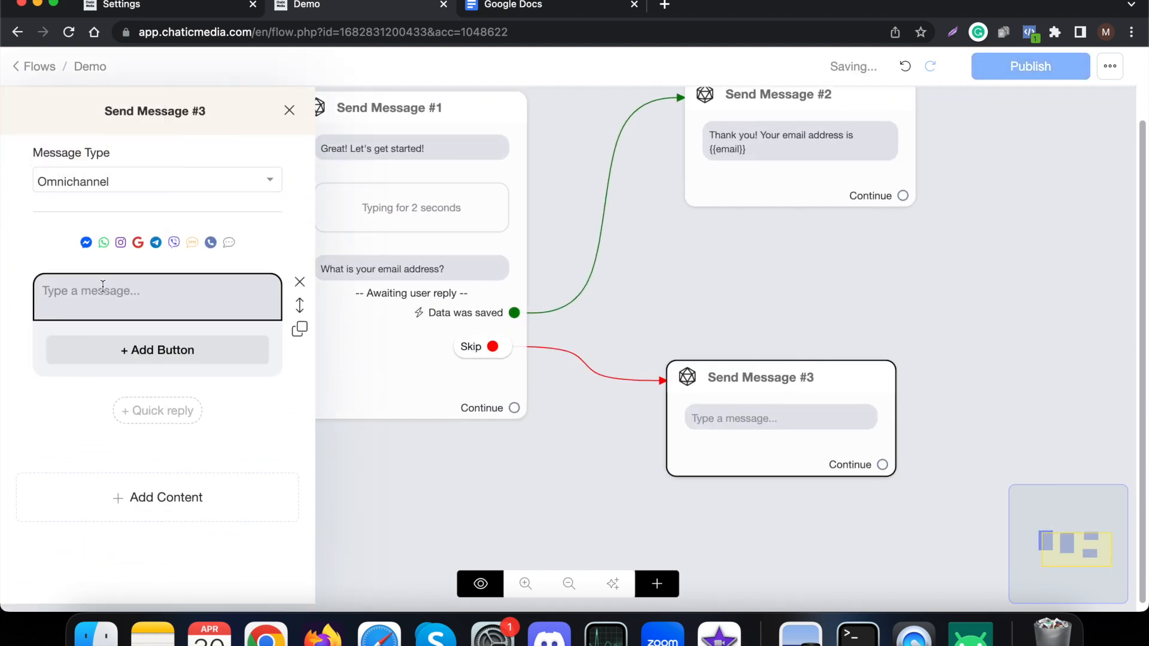
type("Y")
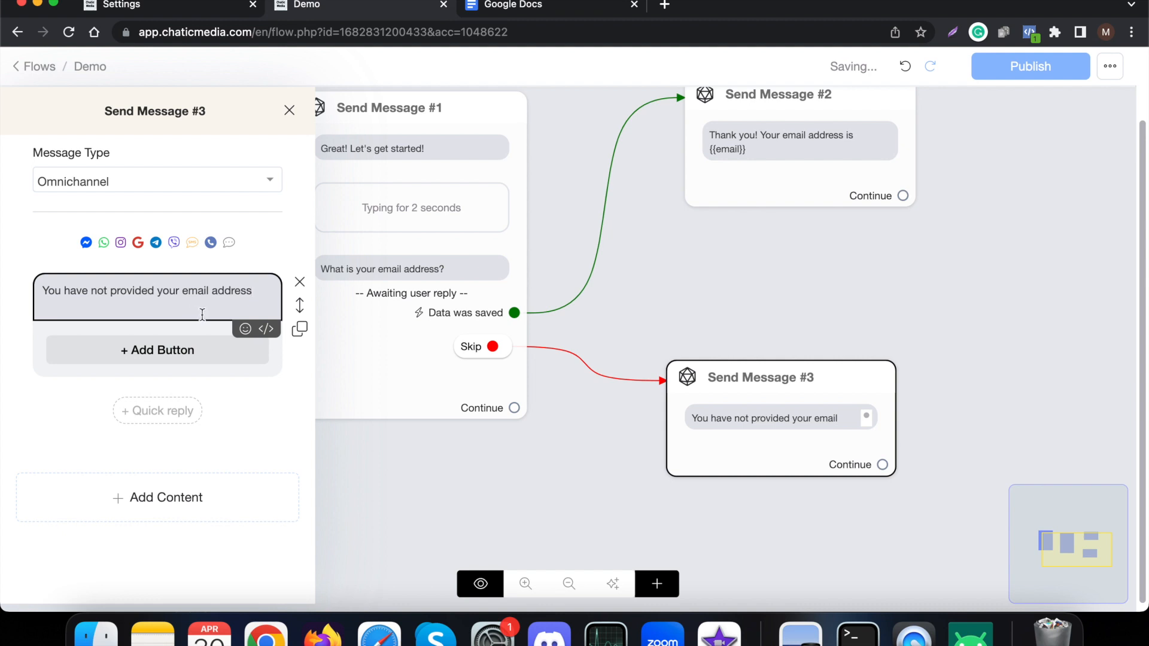
left_click(826, 304)
scroll(859, 364, "down", 5)
left_click(839, 413)
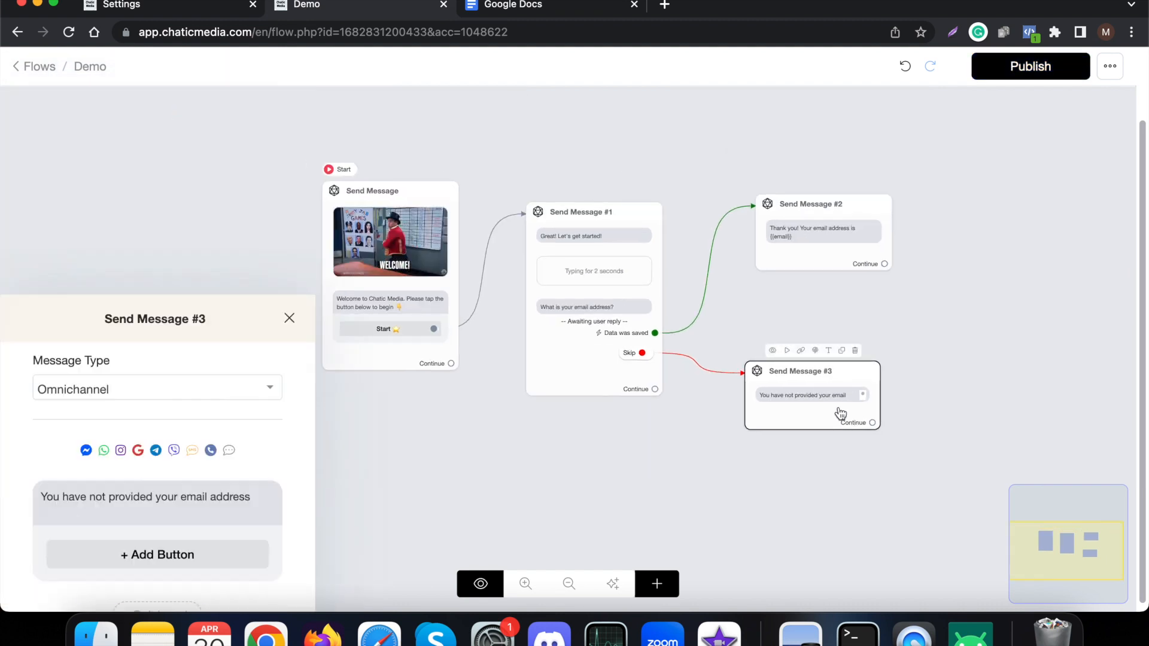
left_click(977, 334)
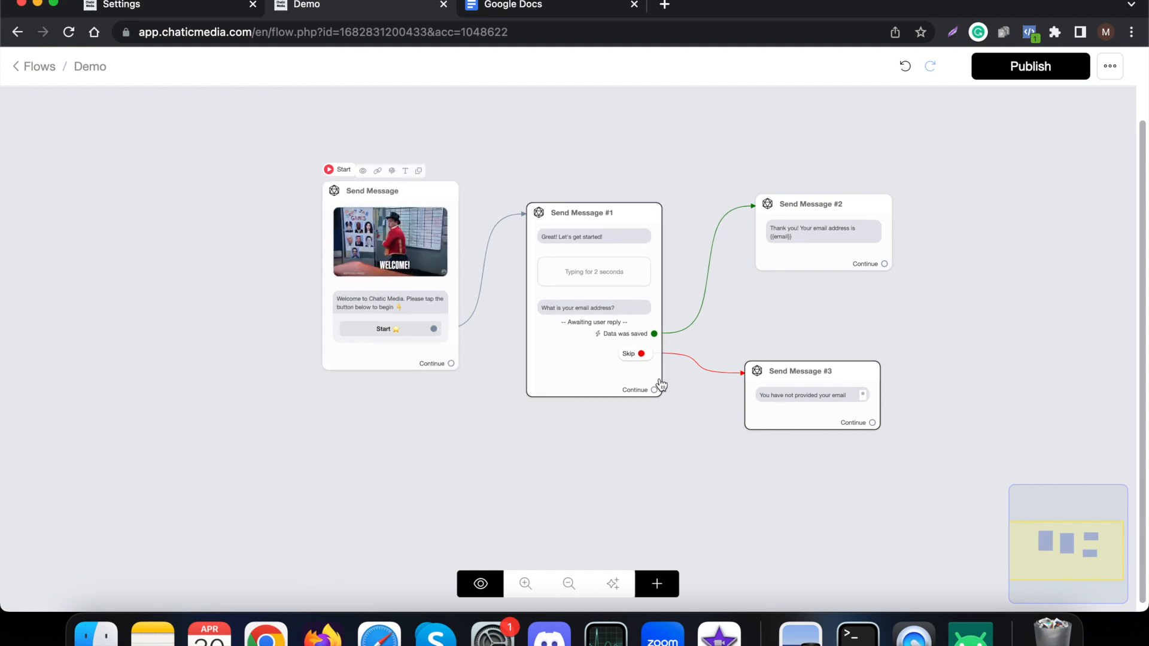
Step: Add a quick reply labelled "Try again" to Send Message #3 and save it
left_click(793, 396)
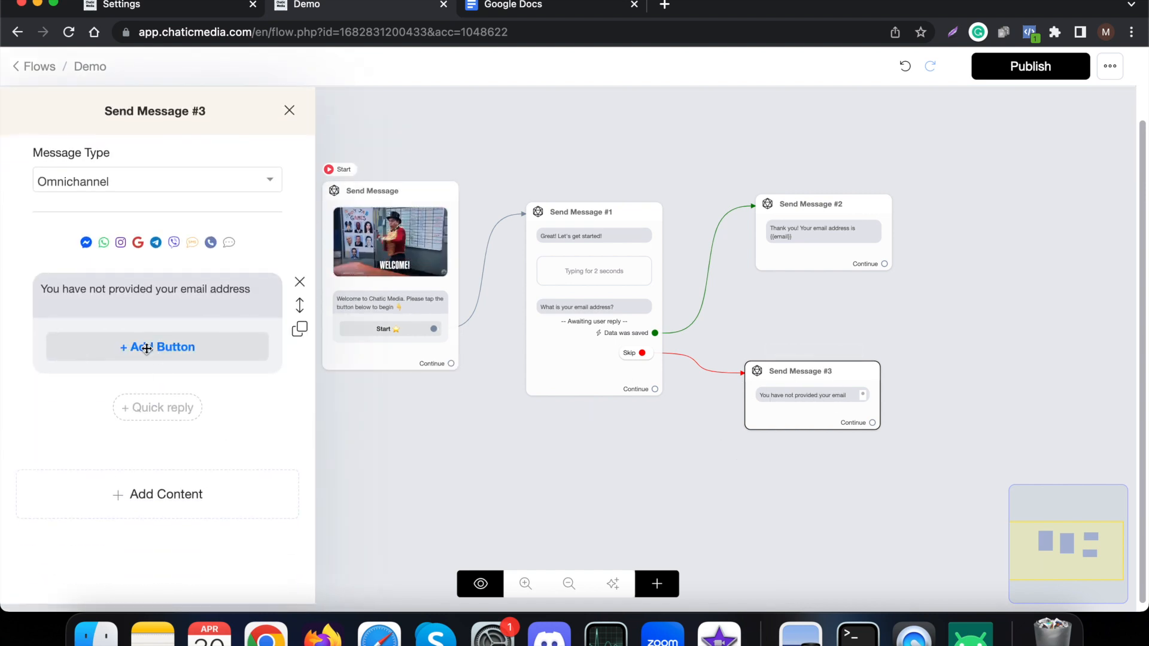
left_click(151, 408)
left_click(123, 410)
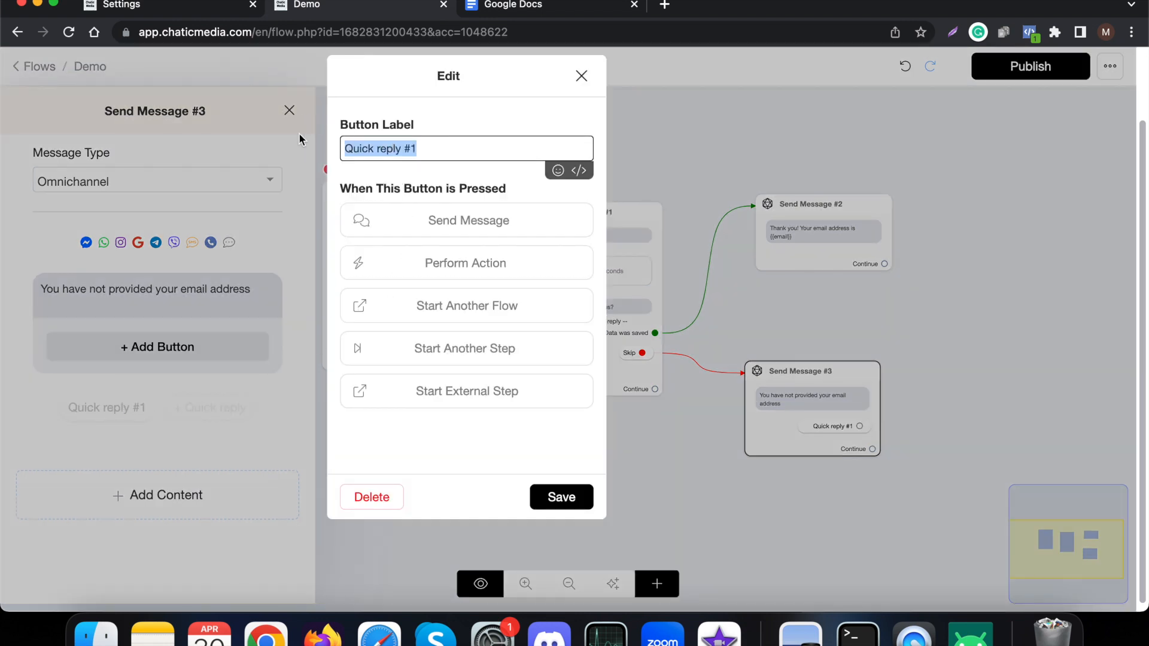
type("Star")
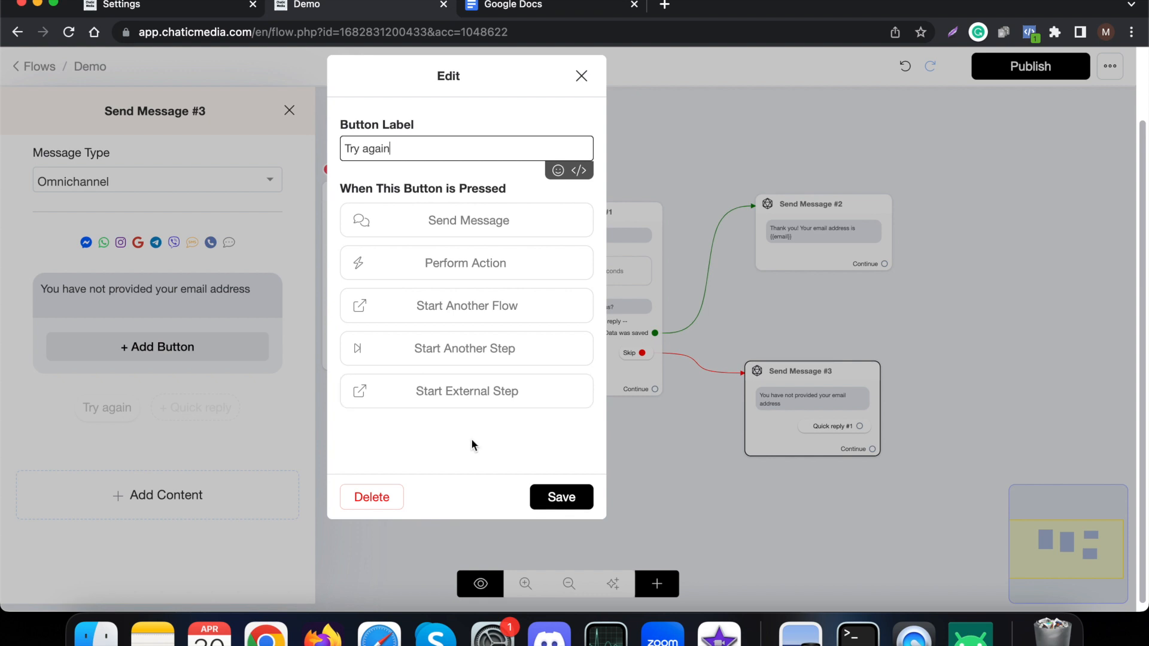
left_click(538, 499)
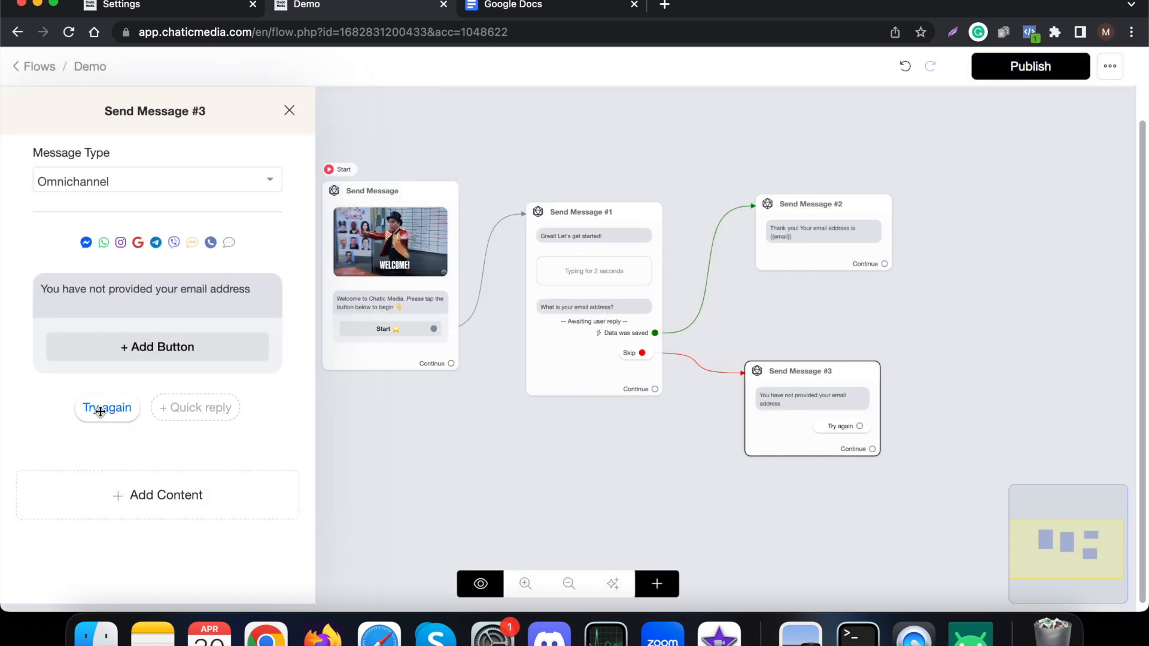
left_click(102, 407)
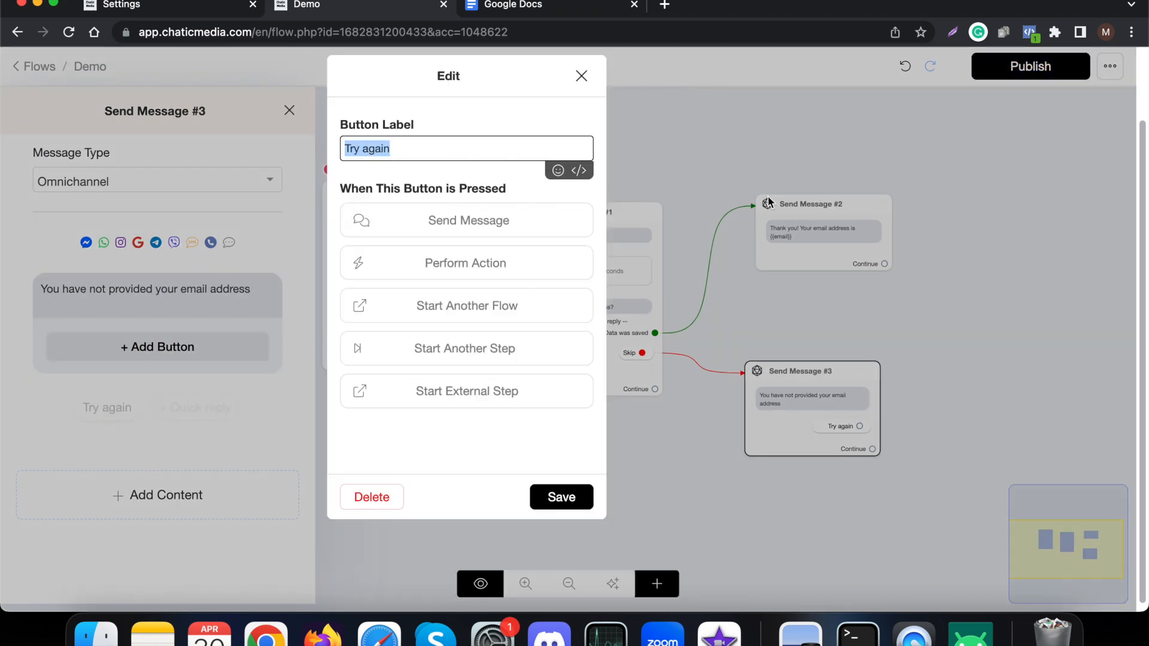
left_click(561, 497)
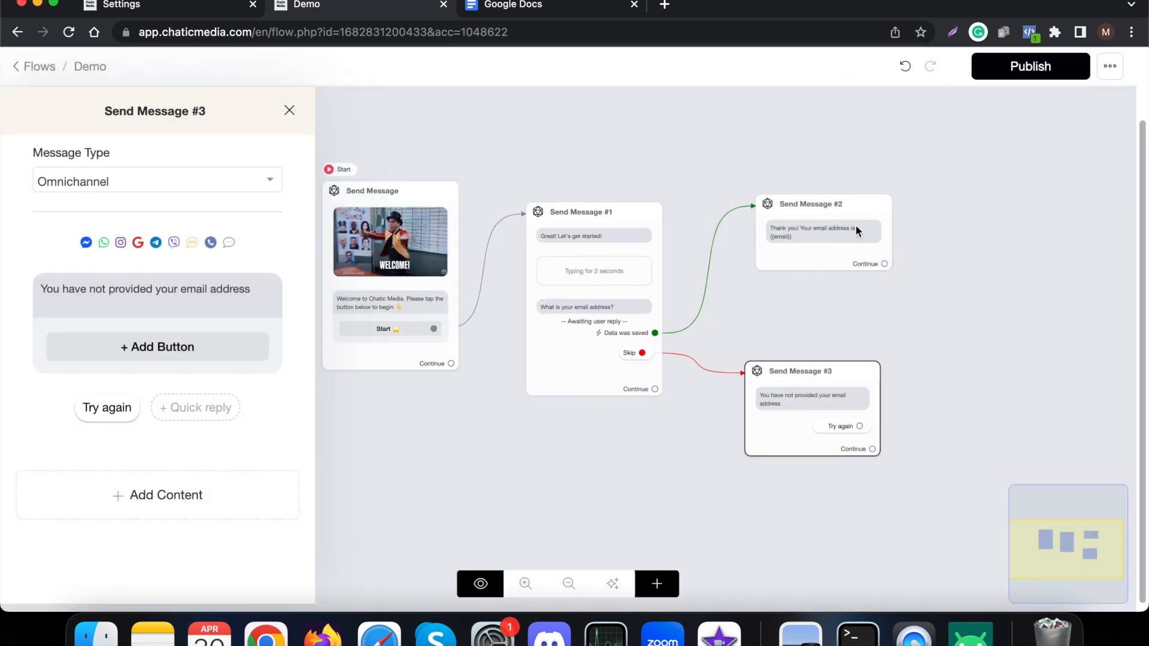
Step: Add a quick reply labelled "Try again" to Send Message #2 and save it
left_click(822, 261)
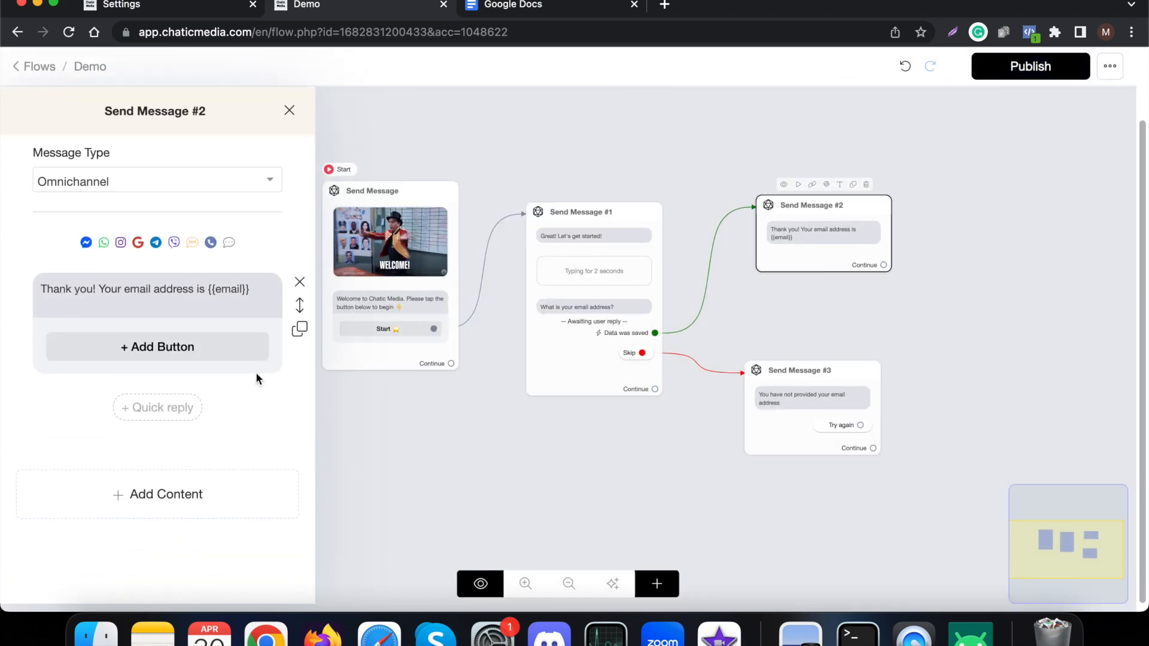
left_click(157, 409)
left_click(146, 404)
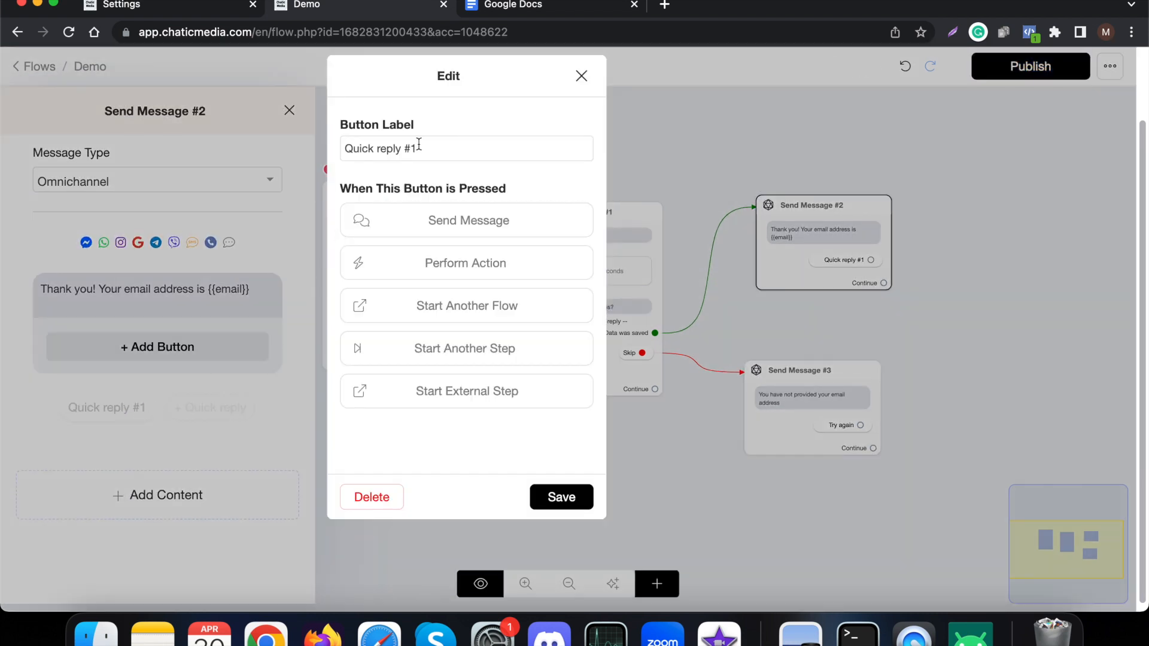
left_click(561, 506)
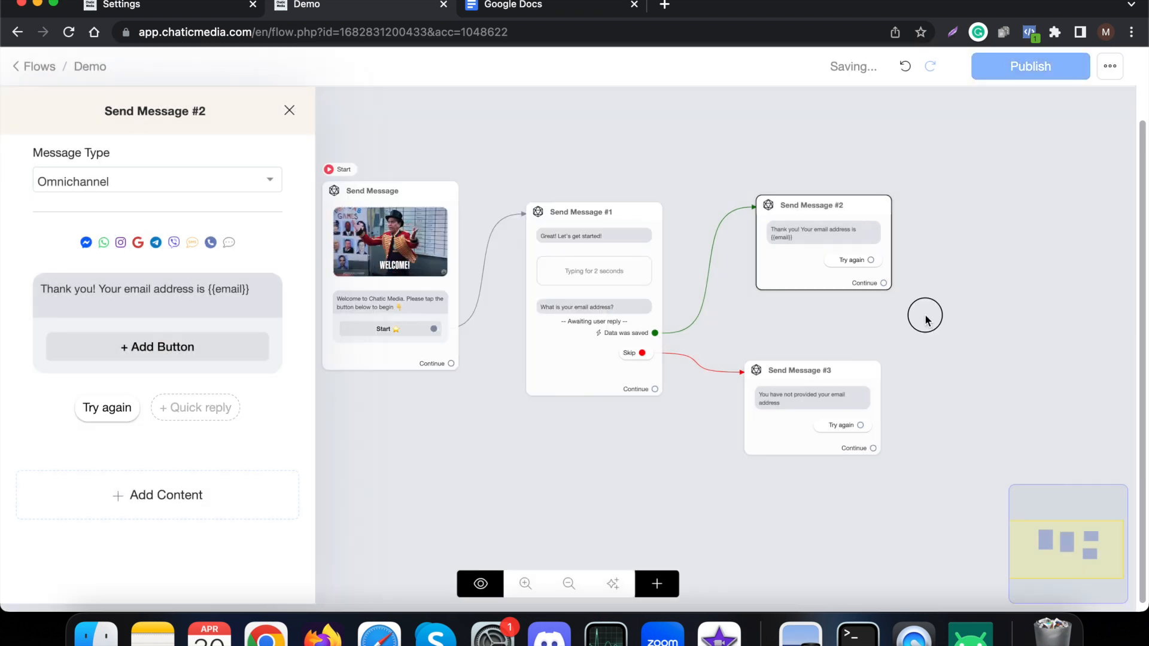
Step: Connect the Try again replies of Send Message #2 and #3 to the starting Send Message node, and space the first two nodes apart
left_click_drag(871, 261, 332, 180)
left_click_drag(860, 426, 455, 255)
left_click_drag(596, 281, 620, 243)
left_click_drag(345, 259, 282, 262)
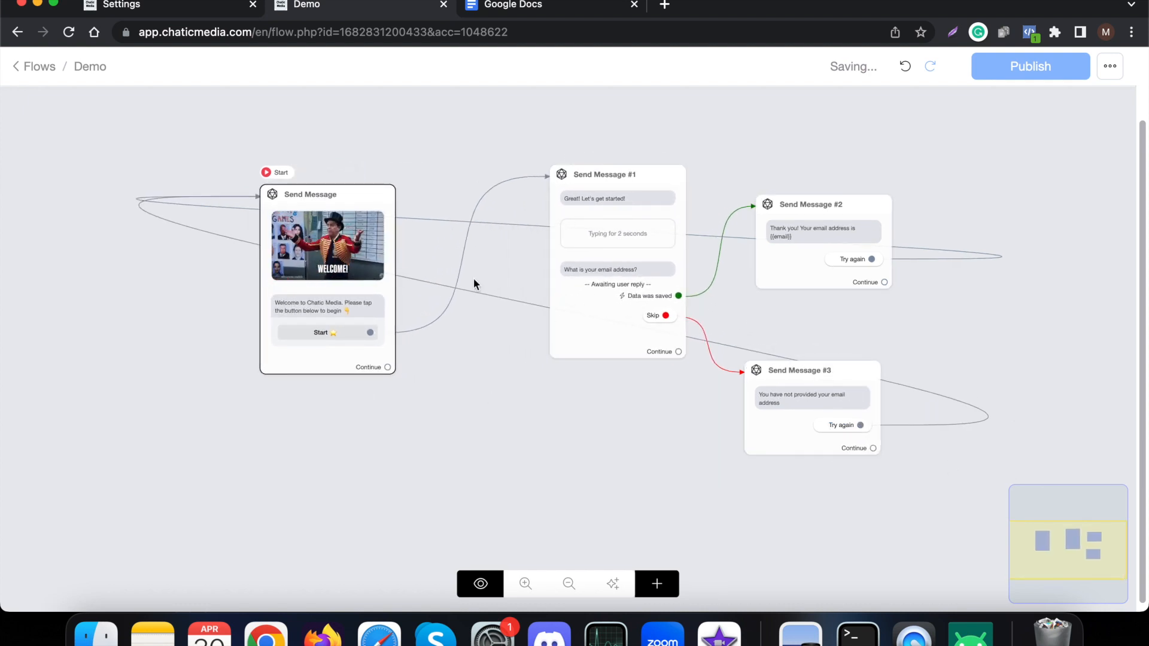
Step: Publish the Demo flow
left_click(860, 390)
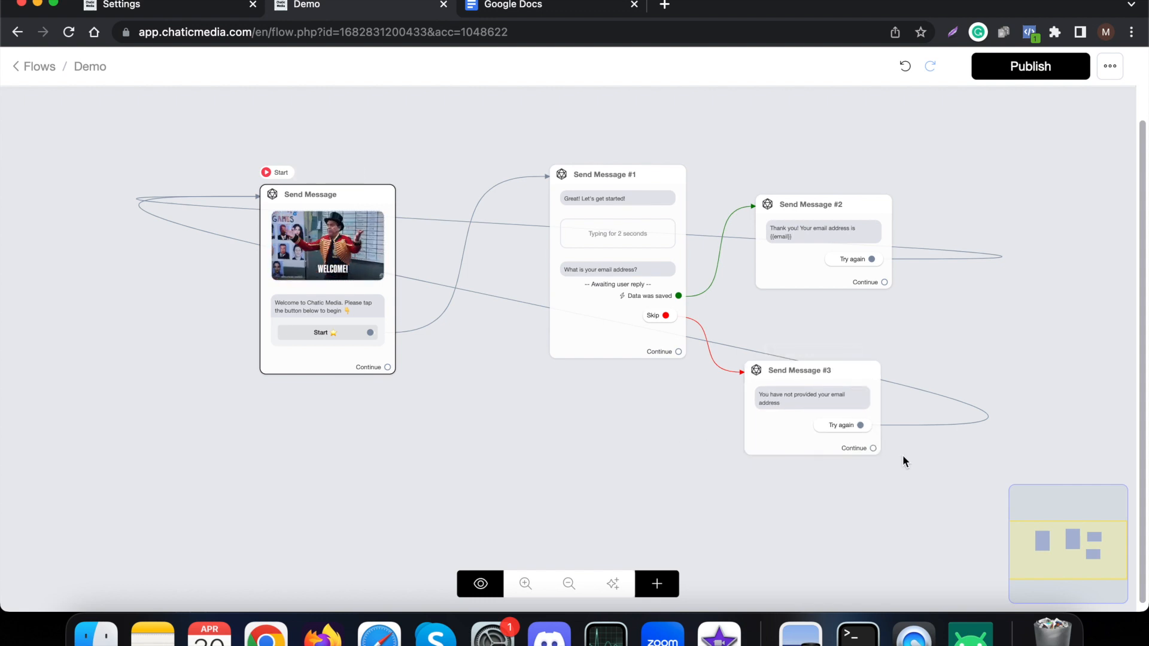
left_click(1038, 74)
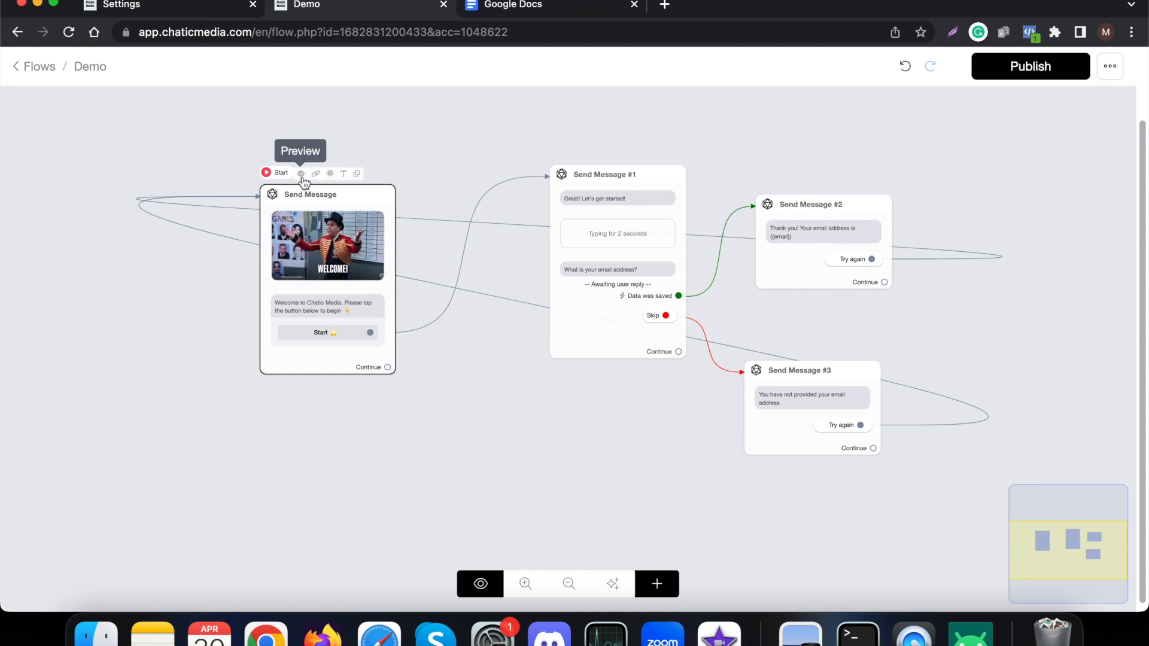
Step: Examine the channels offered for previewing the flow and the starting node's message type, closing both views
scroll(301, 175, "up", 3)
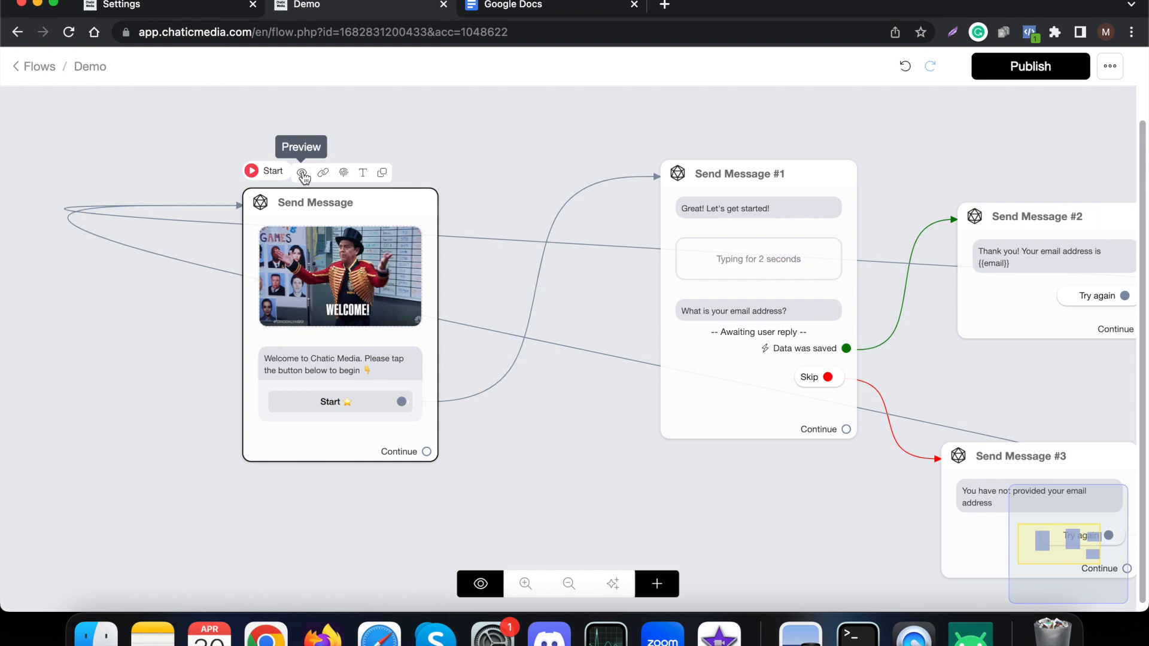
left_click(481, 584)
scroll(605, 329, "down", 2)
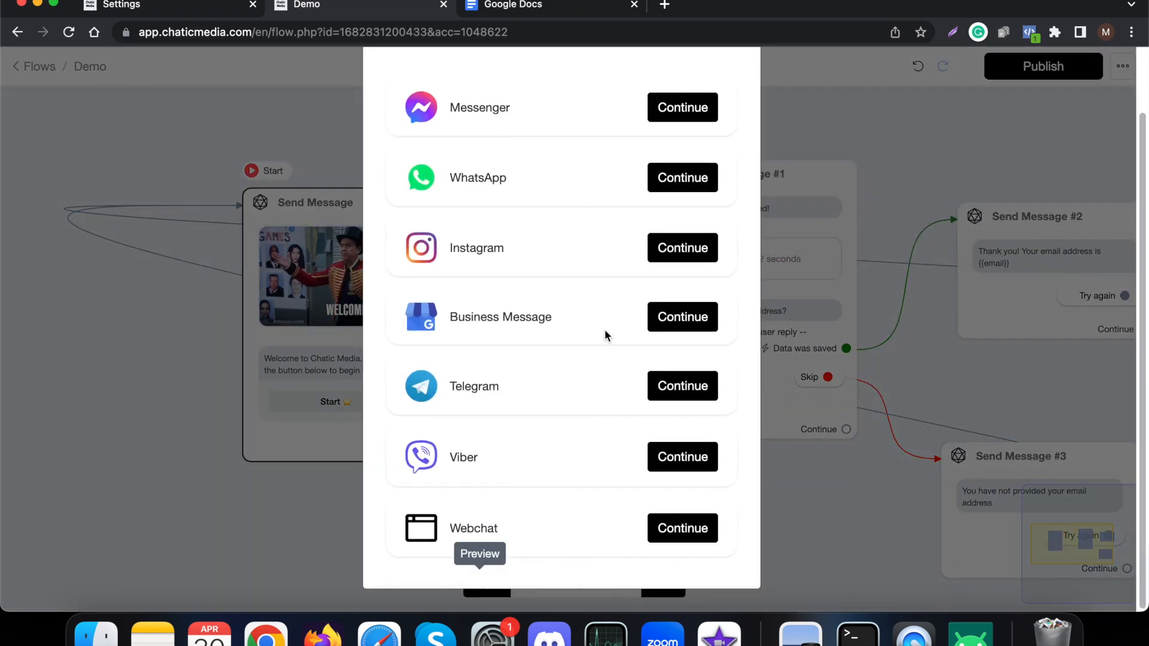
scroll(565, 483, "up", 2)
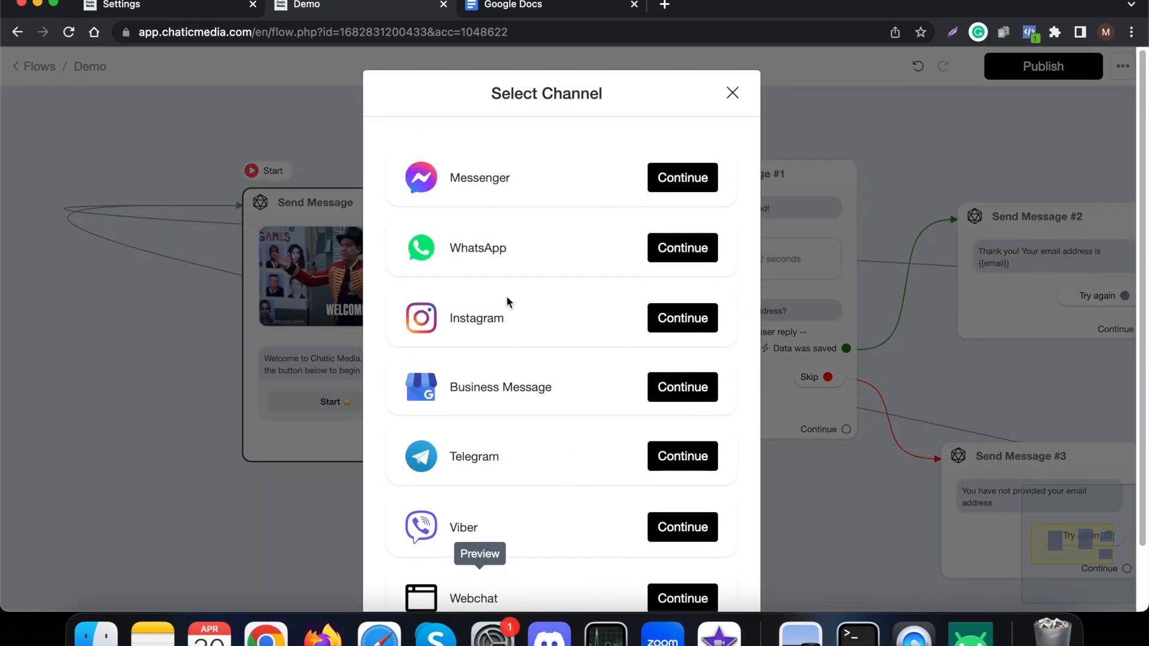
scroll(505, 335, "down", 2)
scroll(601, 378, "up", 2)
left_click(732, 93)
left_click(346, 211)
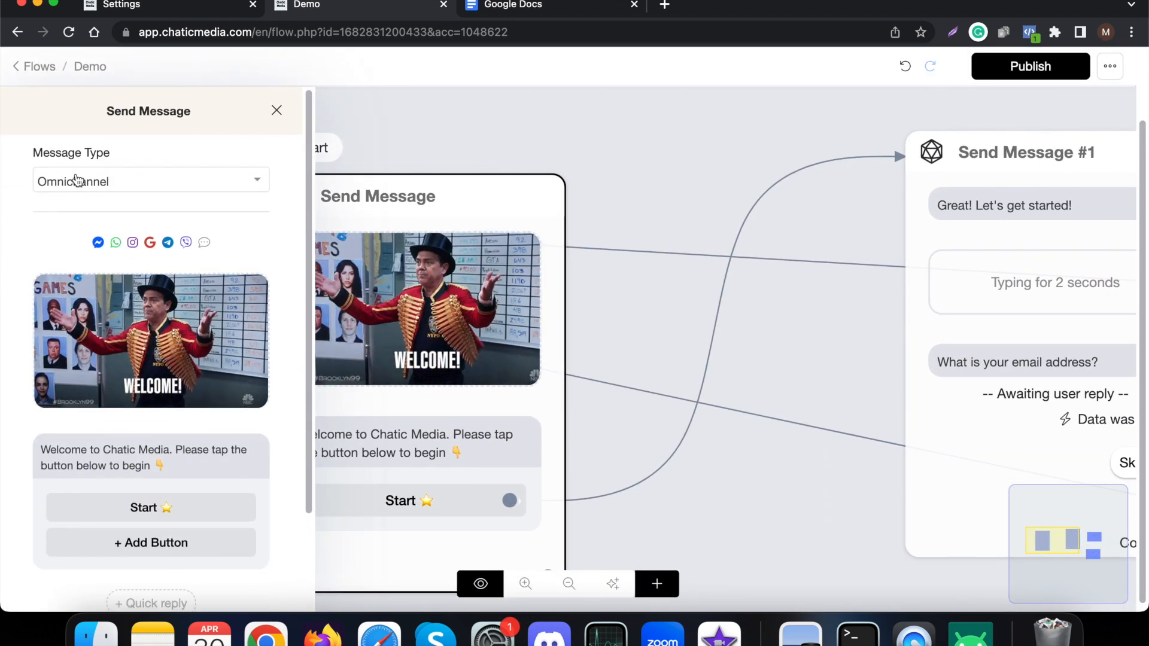
left_click(690, 146)
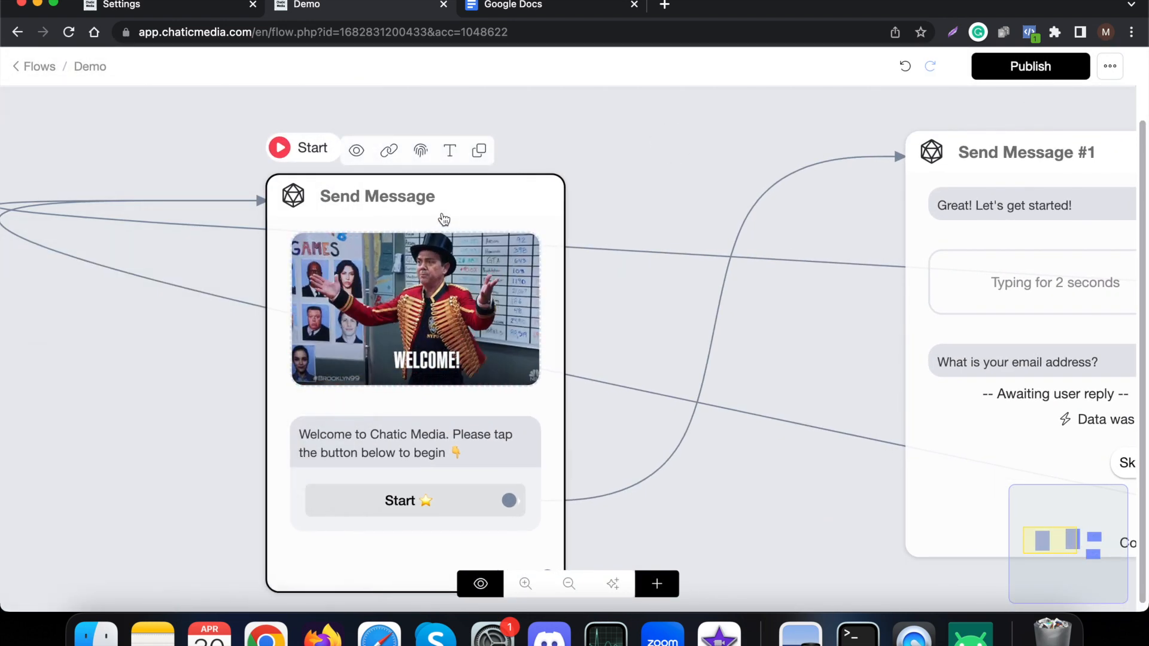
Step: Send a preview of the flow from the starting Send Message node to the Messenger channel
left_click(354, 151)
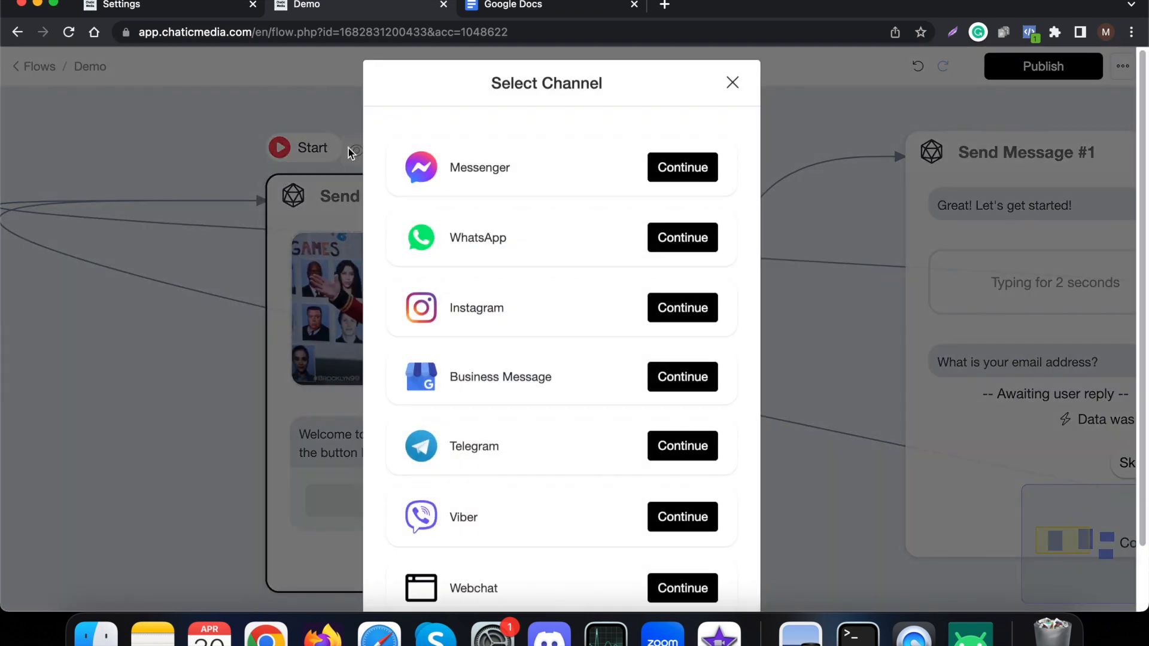
left_click(665, 181)
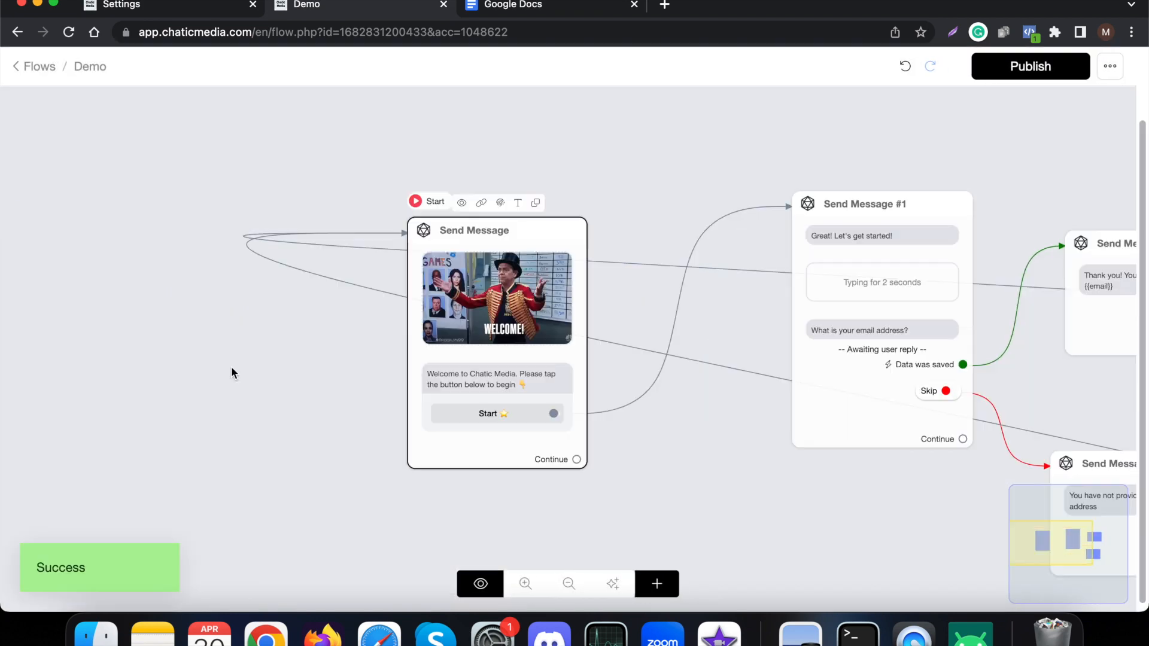
double_click(60, 567)
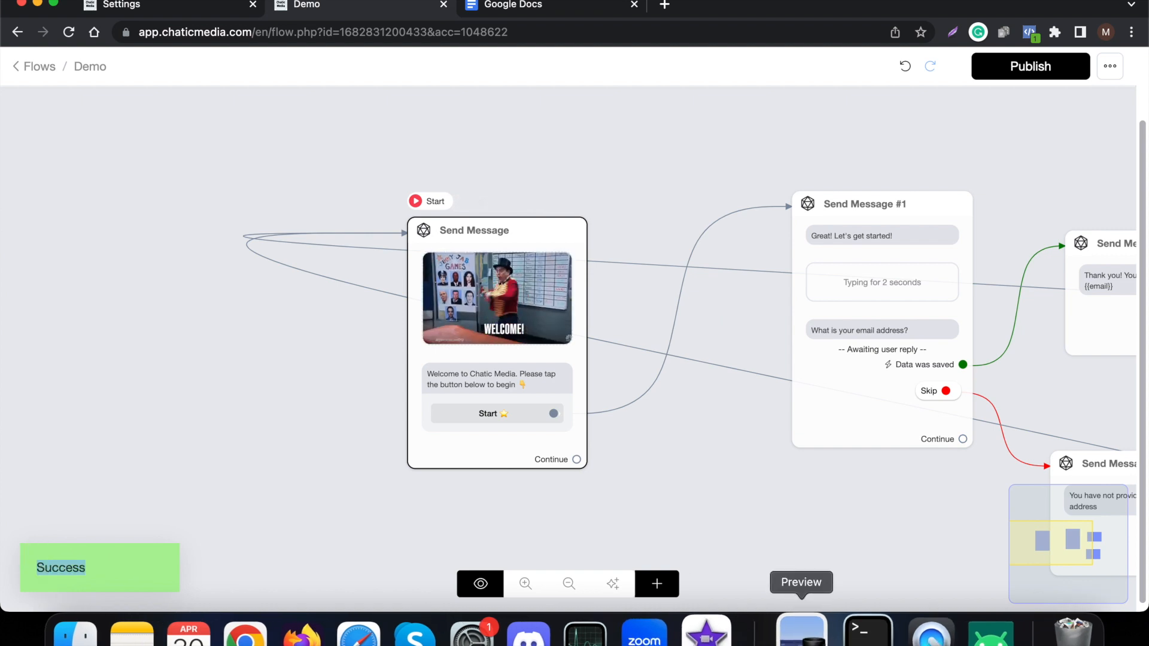
Step: Switch to the mirrored phone in scrcpy and compare the Messenger conversation with the flow's Start, Skip and Try again paths
left_click(970, 633)
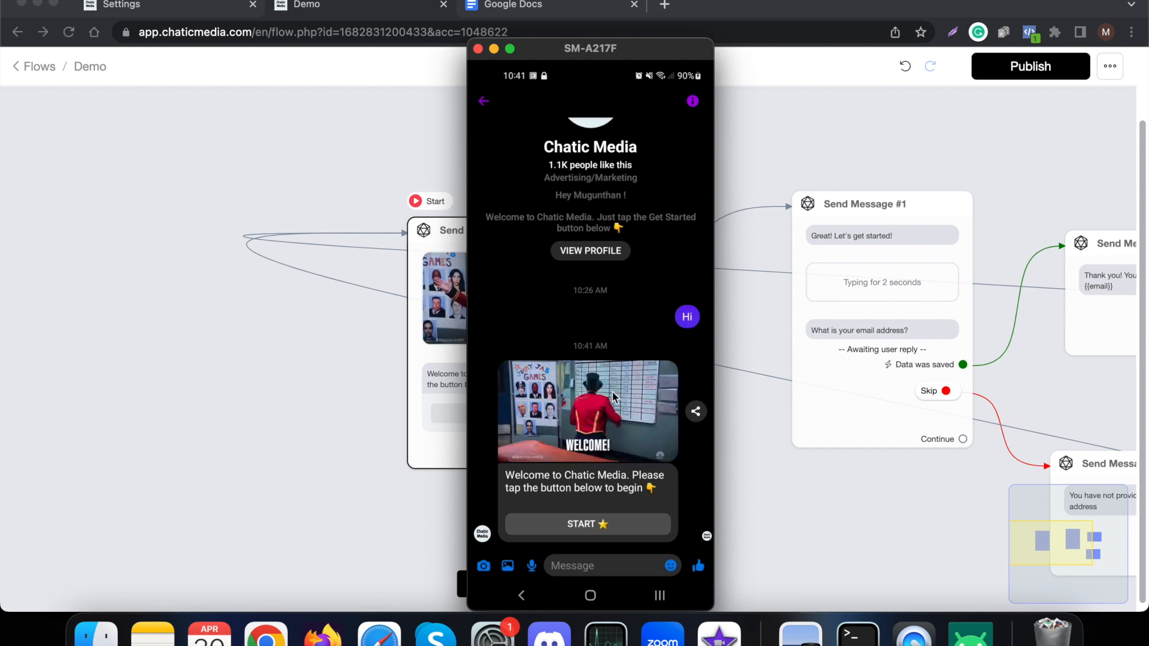
left_click_drag(591, 50, 768, 50)
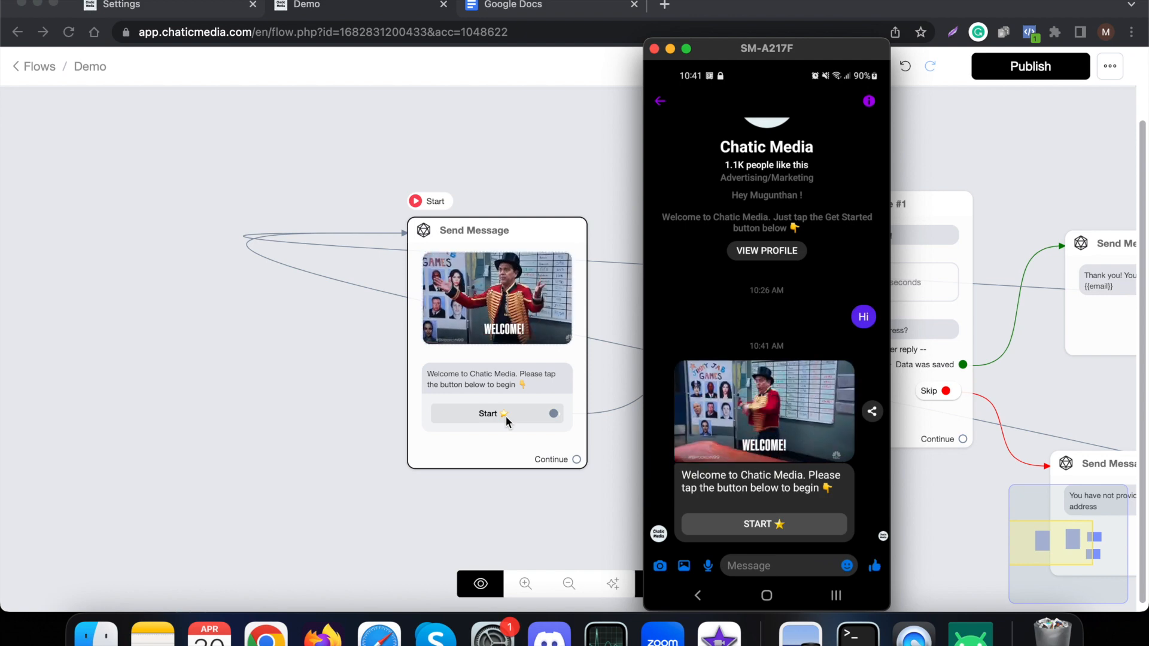
left_click_drag(747, 54, 549, 54)
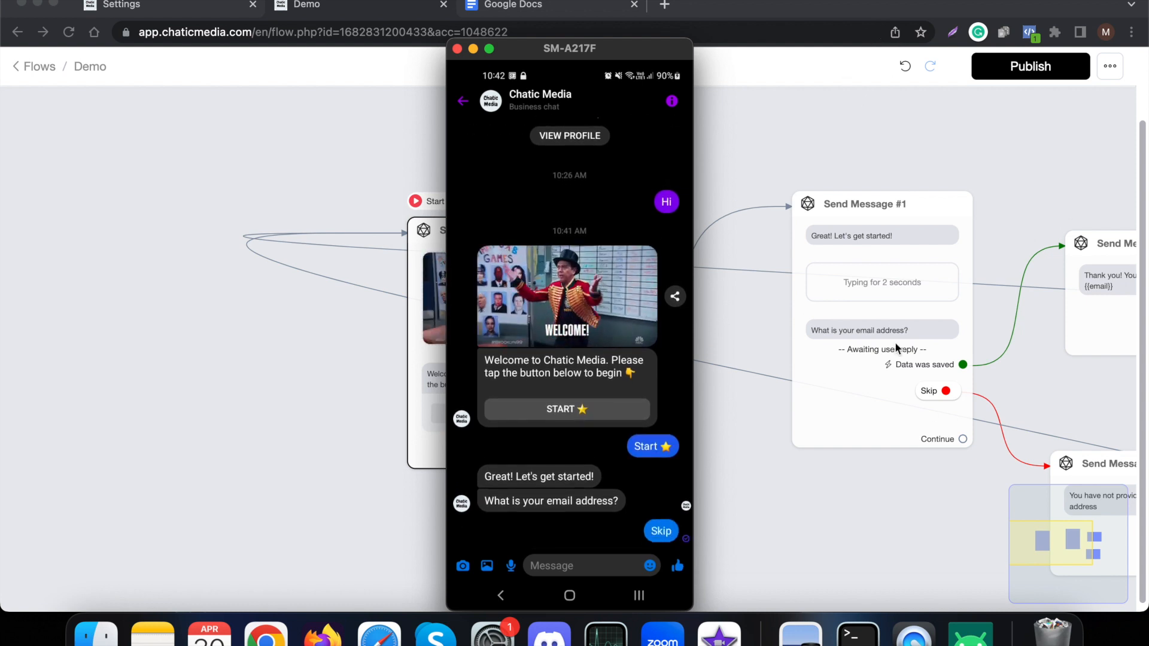
left_click(880, 512)
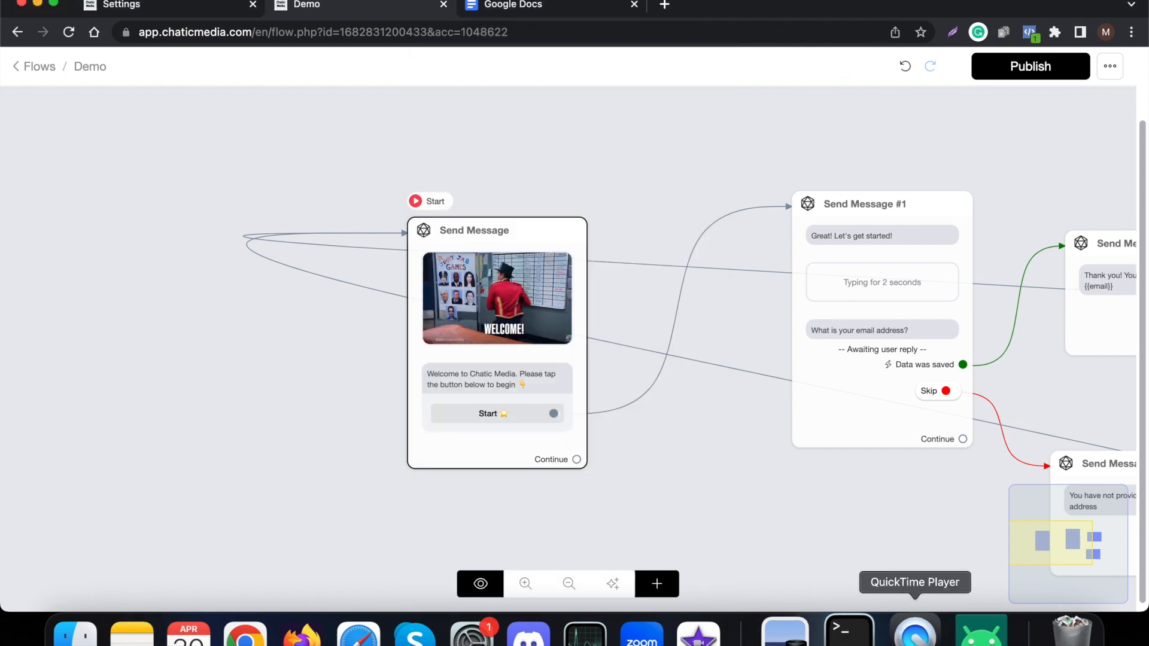
left_click(970, 633)
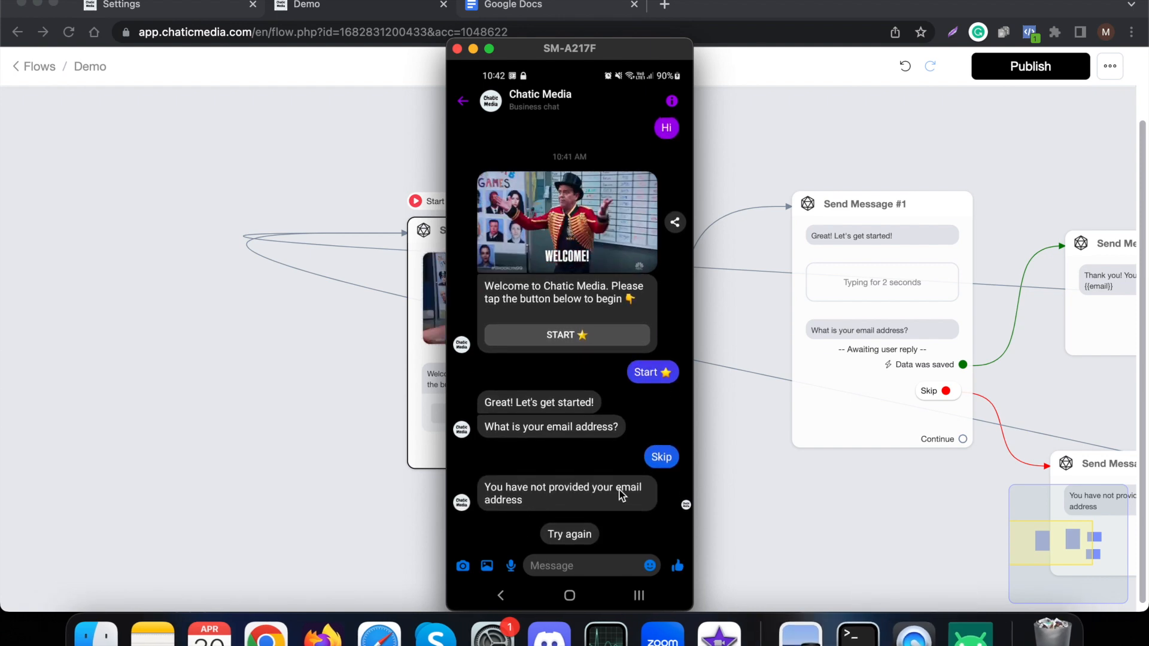
left_click(958, 512)
left_click_drag(954, 508, 569, 401)
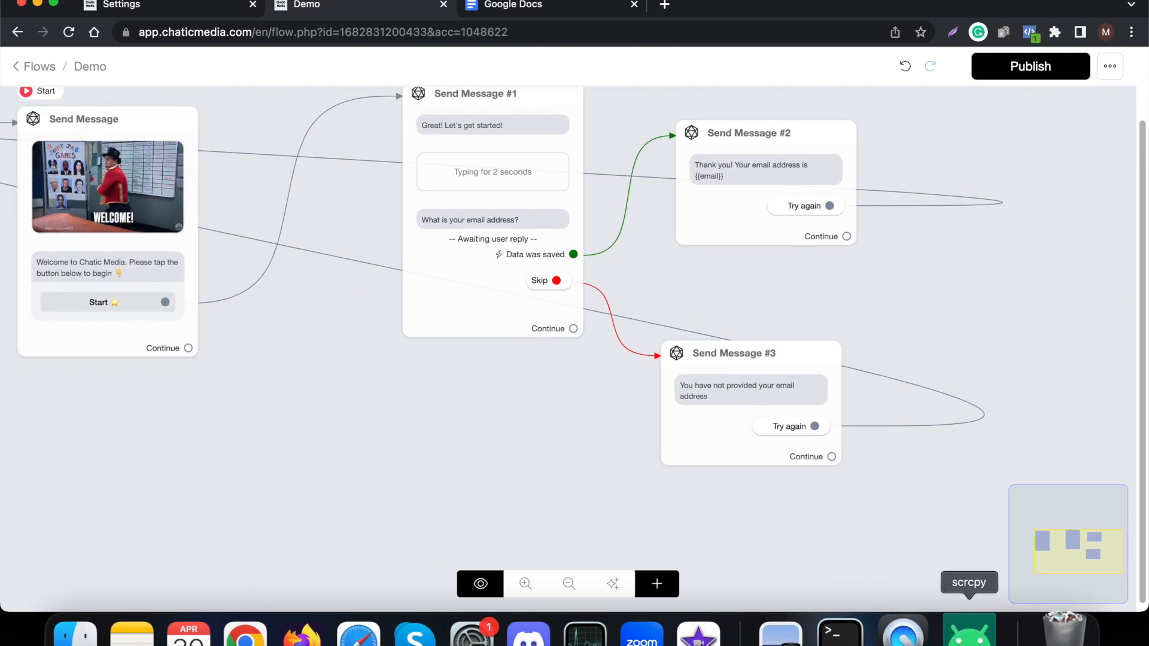
left_click(966, 633)
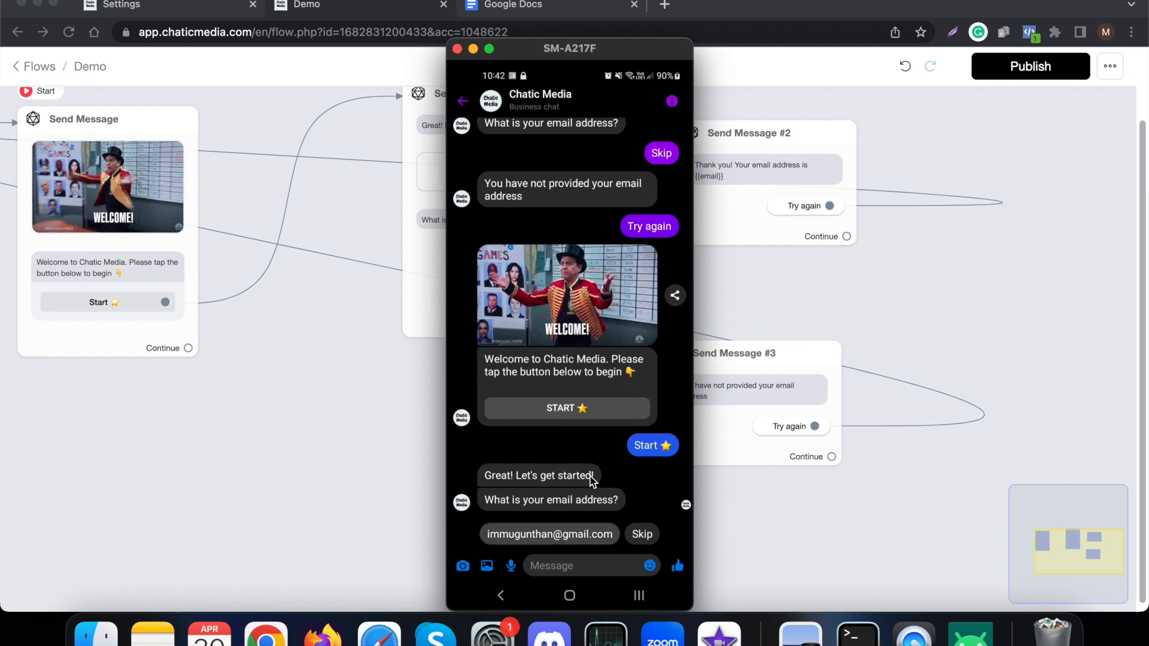
scroll(590, 476, "up", 1)
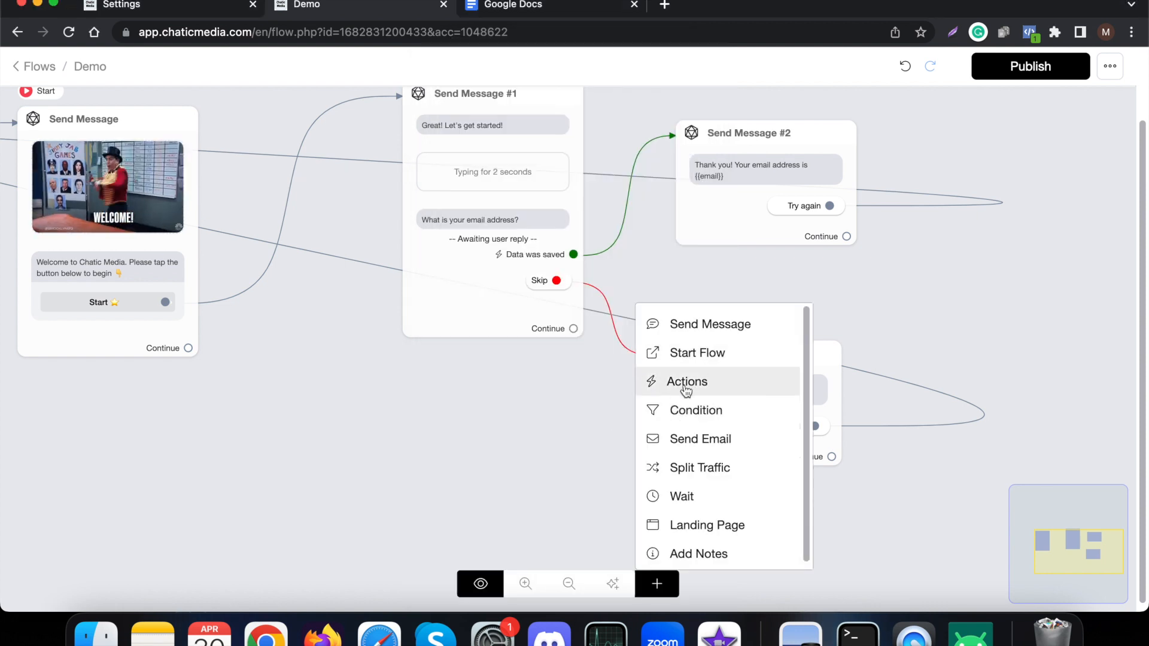
Step: Return to the Flows overview and look through the folders and saved flows
left_click(576, 467)
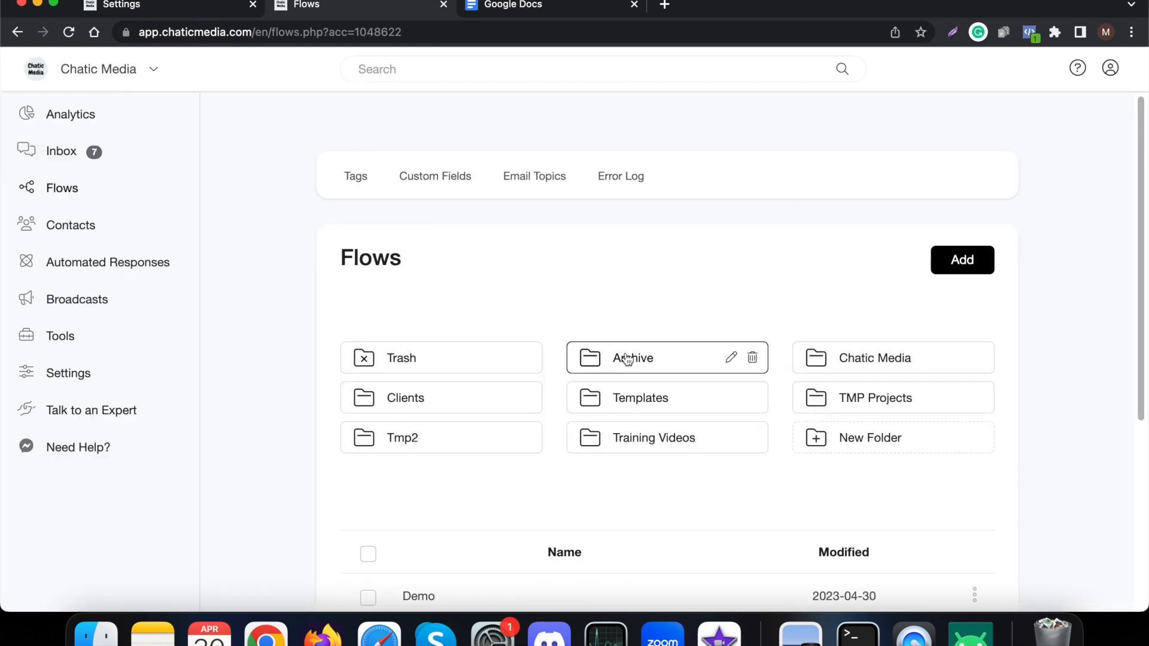
scroll(648, 465, "down", 3)
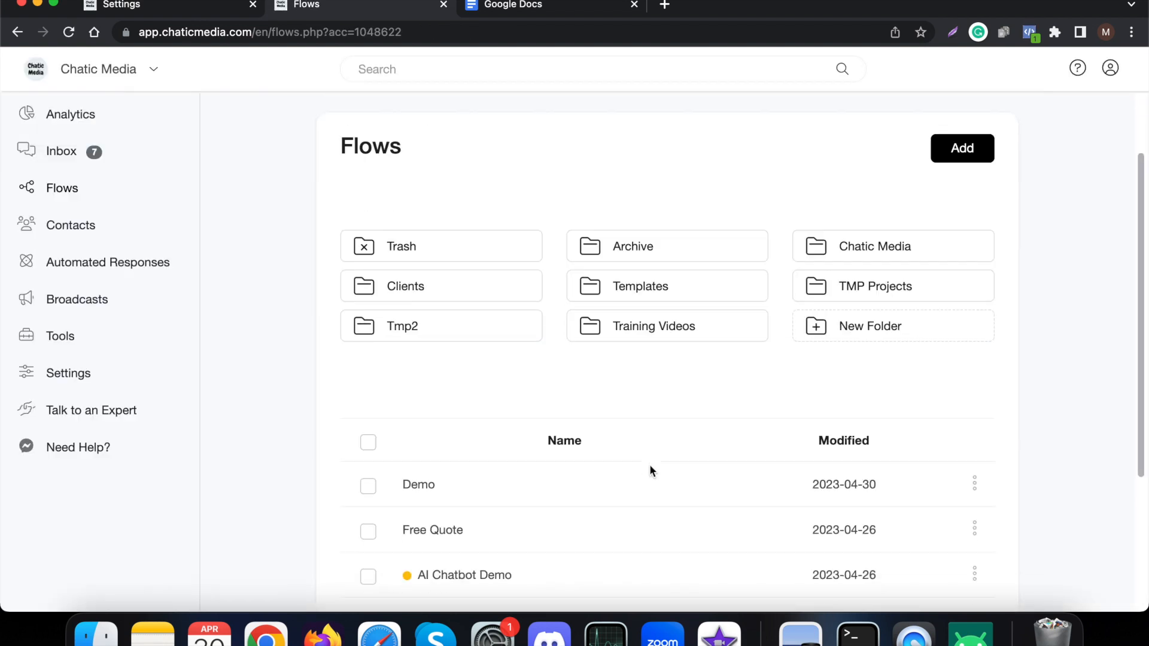